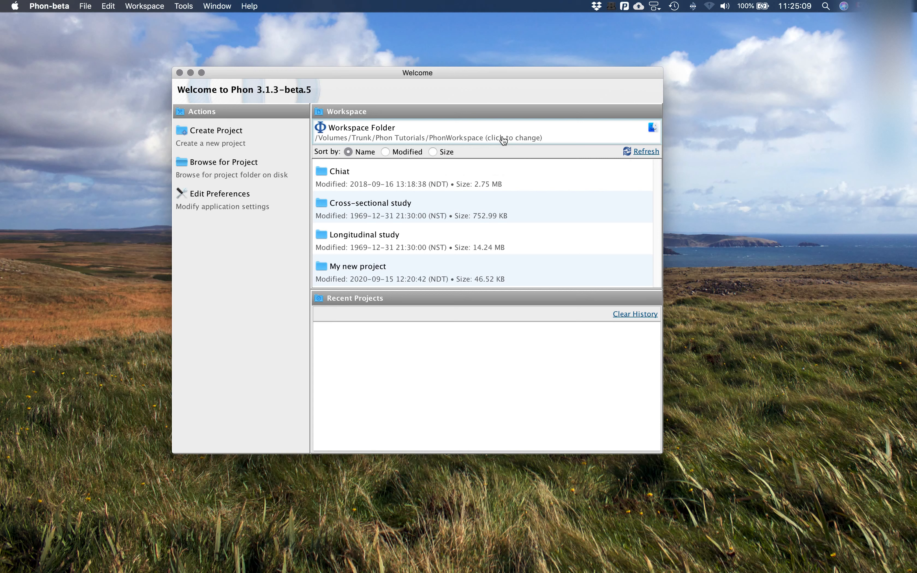
Switch the workspace to the PhonWorkspace/Development folder and back to the Phon Tutorials/PhonWorkspace folder
{"action": "left_click", "coordinate": [503, 140]}
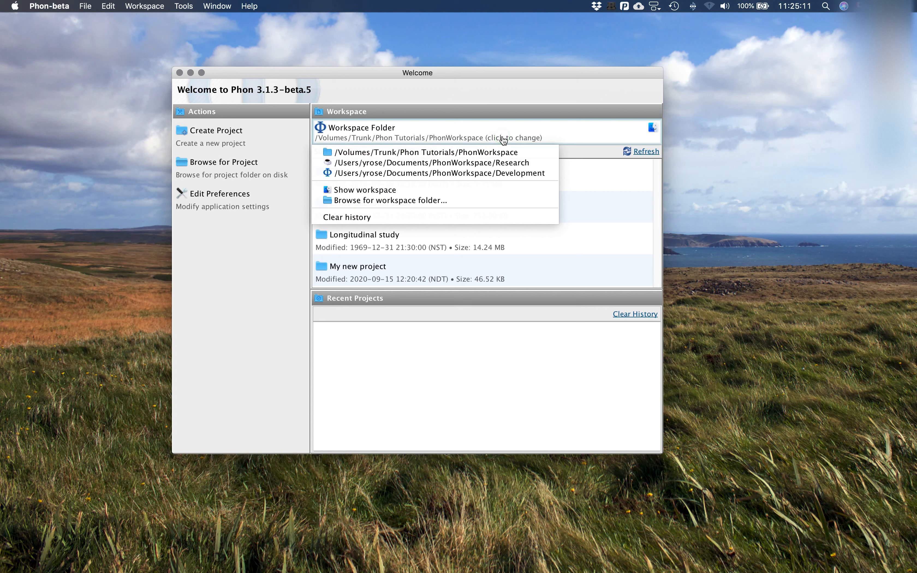
{"action": "left_click", "coordinate": [511, 169]}
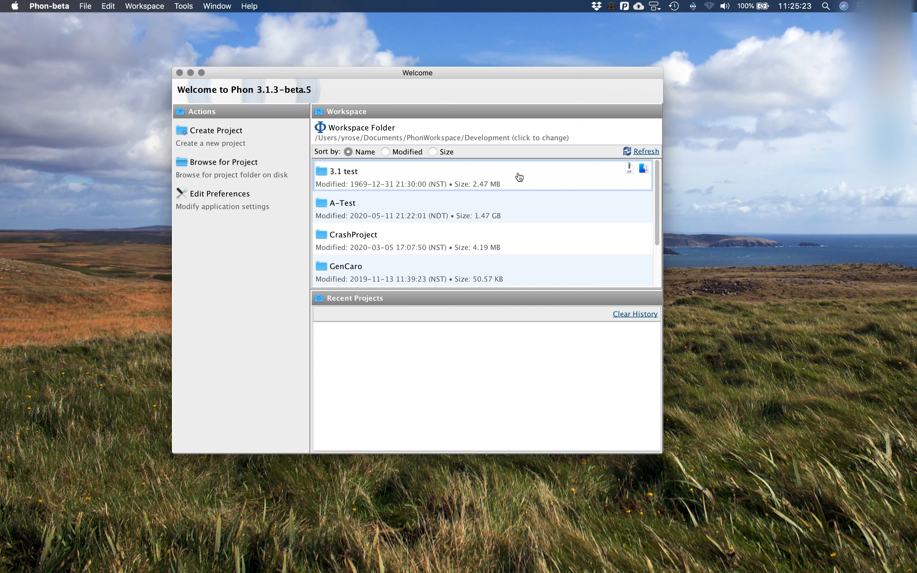
{"action": "left_click", "coordinate": [487, 134]}
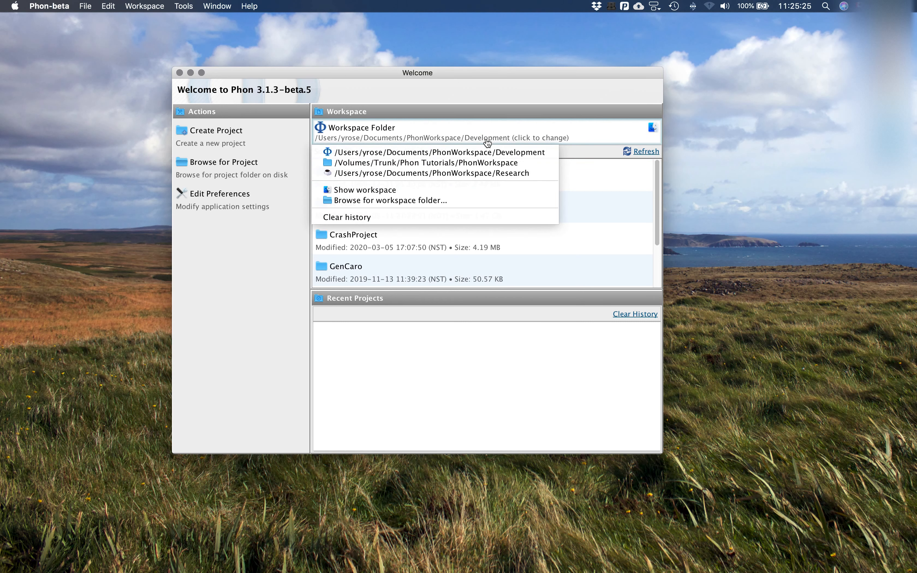
{"action": "left_click", "coordinate": [488, 163]}
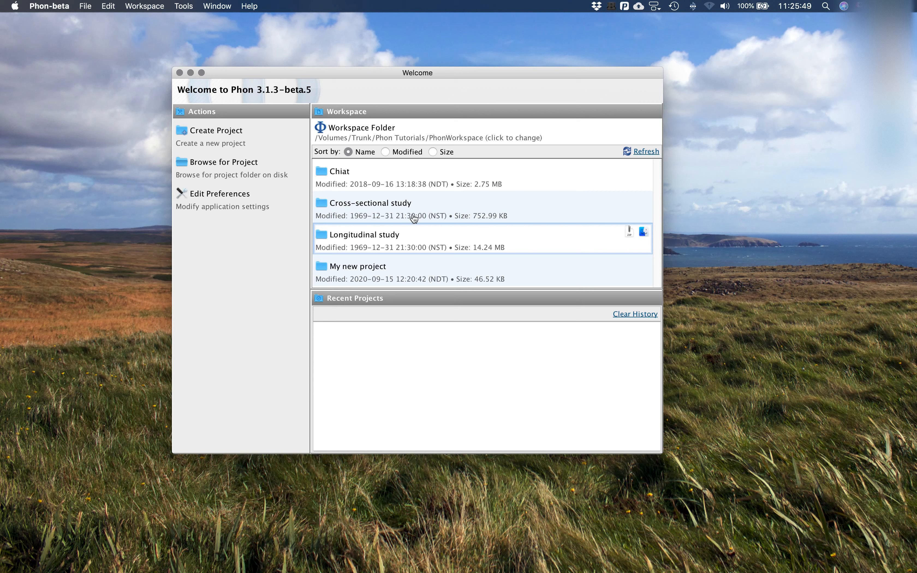
Open the Cross-sectional study project and view the session lists of the Group 2 and Group 1 corpora
{"action": "double_click", "coordinate": [398, 207]}
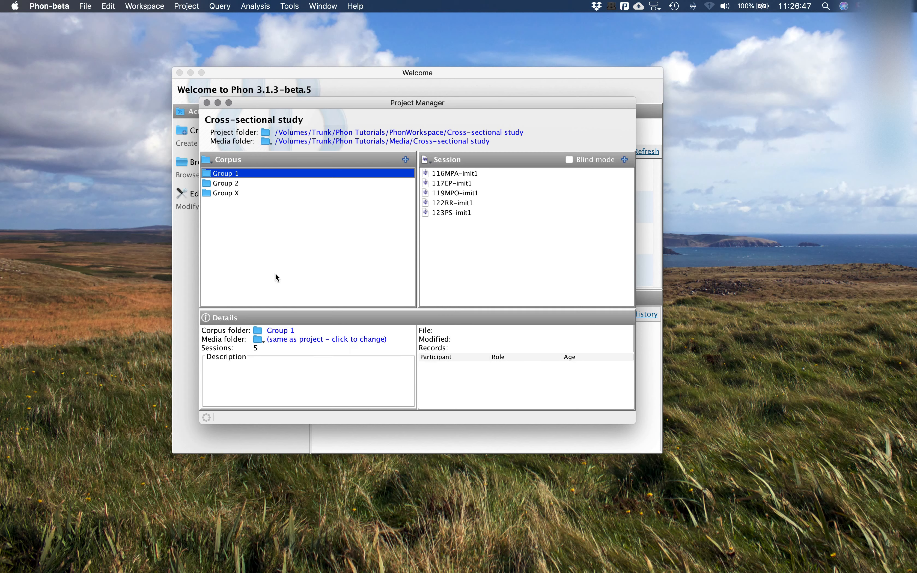
{"action": "left_click", "coordinate": [254, 182]}
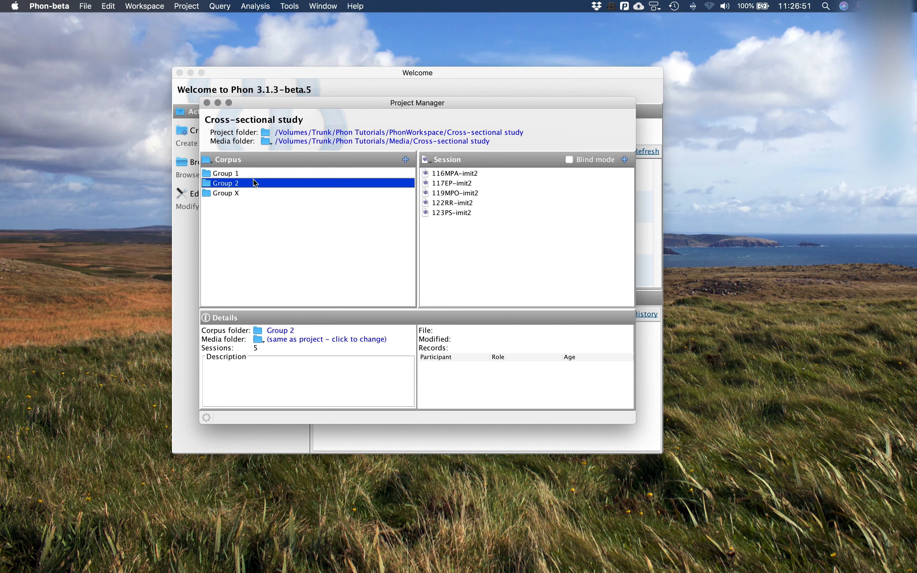
{"action": "left_click", "coordinate": [259, 174]}
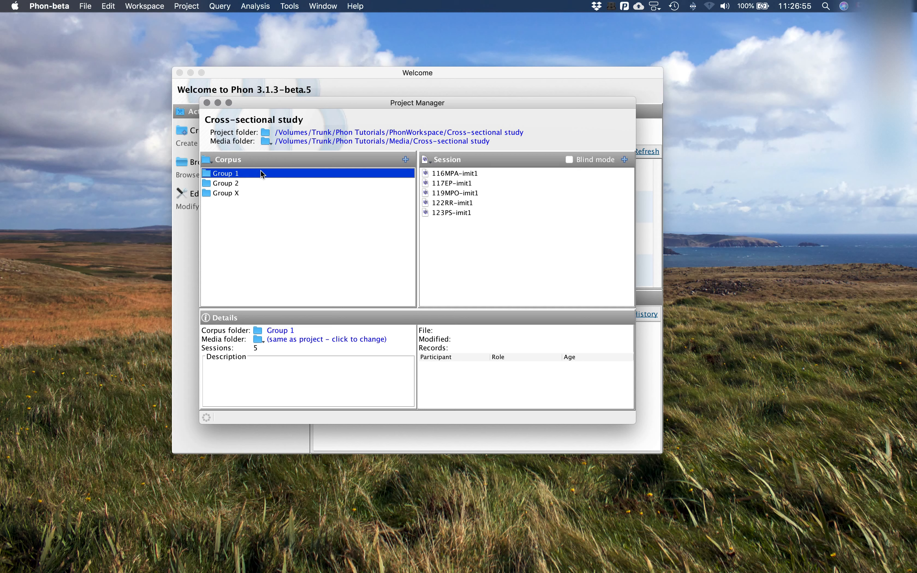
Enter "My description of the corpus" as the Group 1 corpus description and compare it with the Group 2 details
{"action": "left_click", "coordinate": [270, 373]}
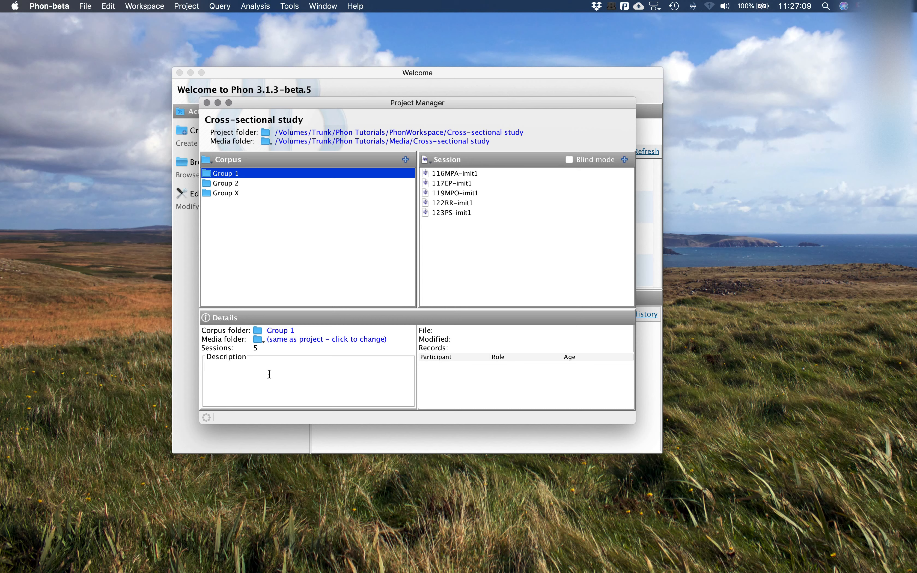
{"action": "type", "text": "My description of the corpus"}
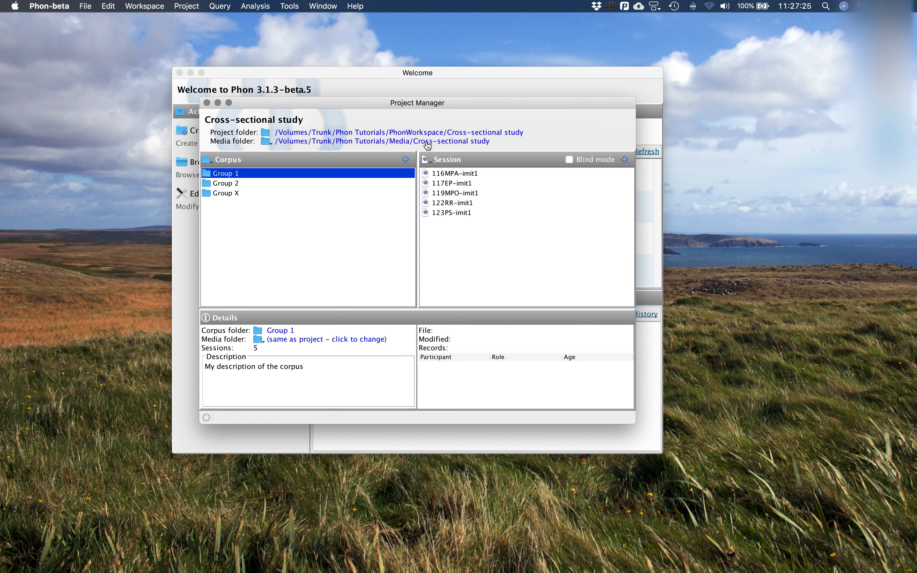
{"action": "left_click", "coordinate": [298, 184]}
{"action": "left_click", "coordinate": [299, 183]}
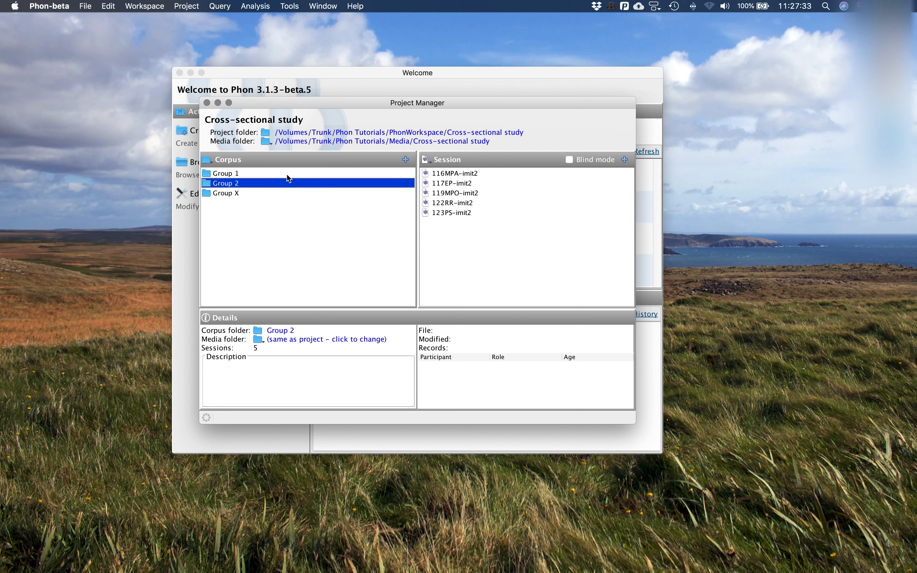
{"action": "left_click", "coordinate": [287, 173]}
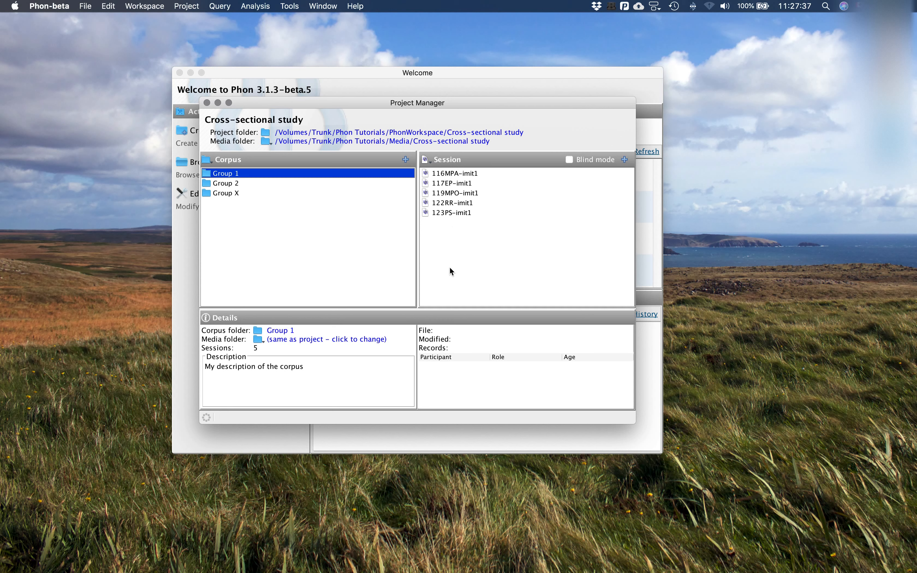
Open the 116MPA-imit1 session from Group 1 and close its Syllabification & Alignment and IPA Lookup views
{"action": "double_click", "coordinate": [459, 175]}
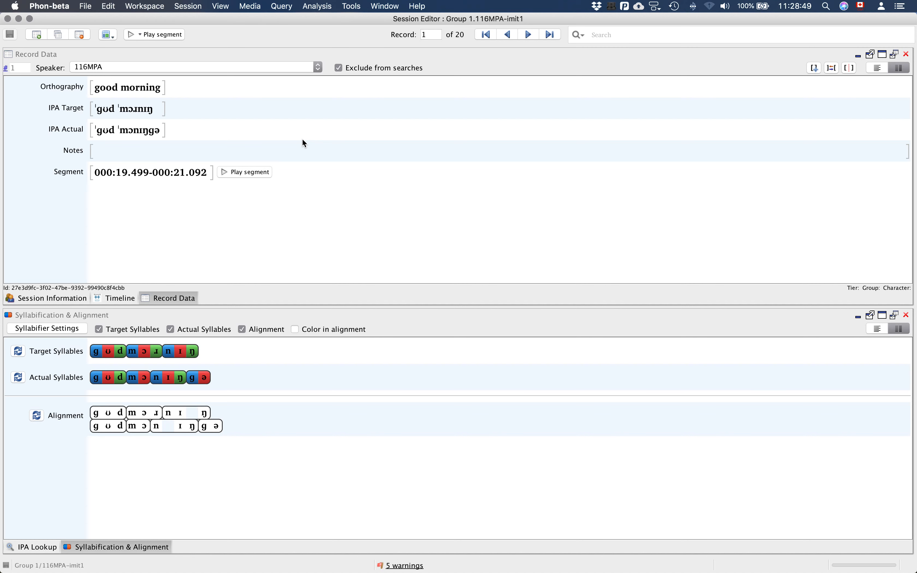
{"action": "left_click", "coordinate": [906, 316]}
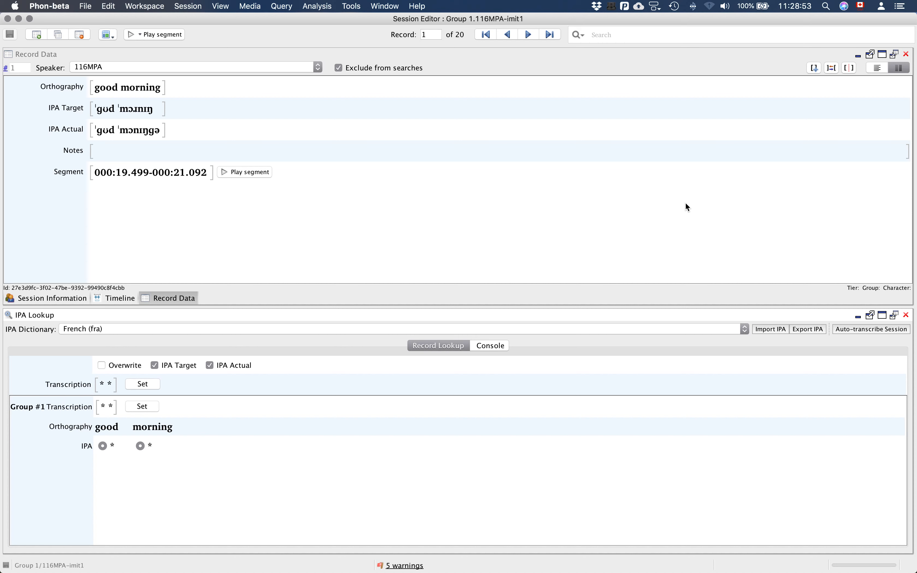
{"action": "left_click", "coordinate": [907, 316]}
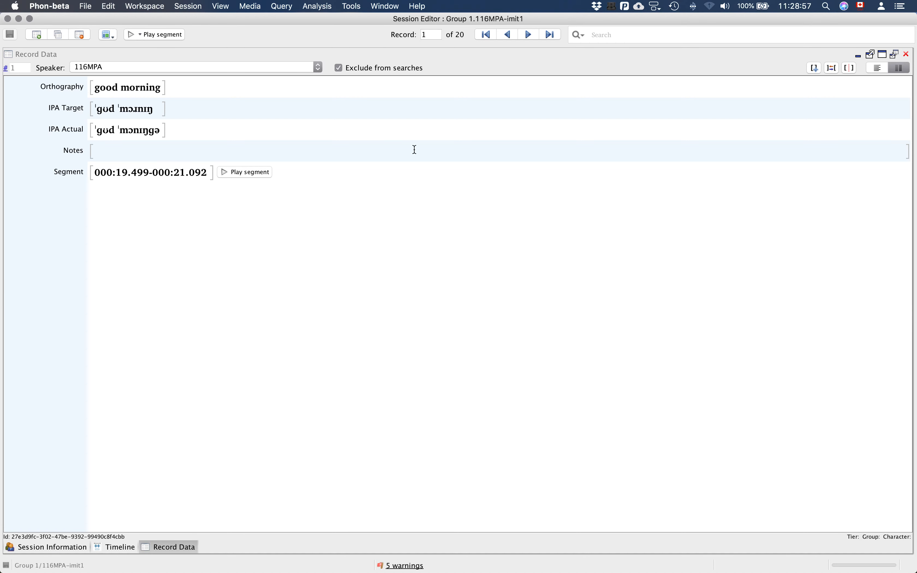
Look at the session's Timeline and Session Information views, and load the Default layout
{"action": "left_click", "coordinate": [113, 546]}
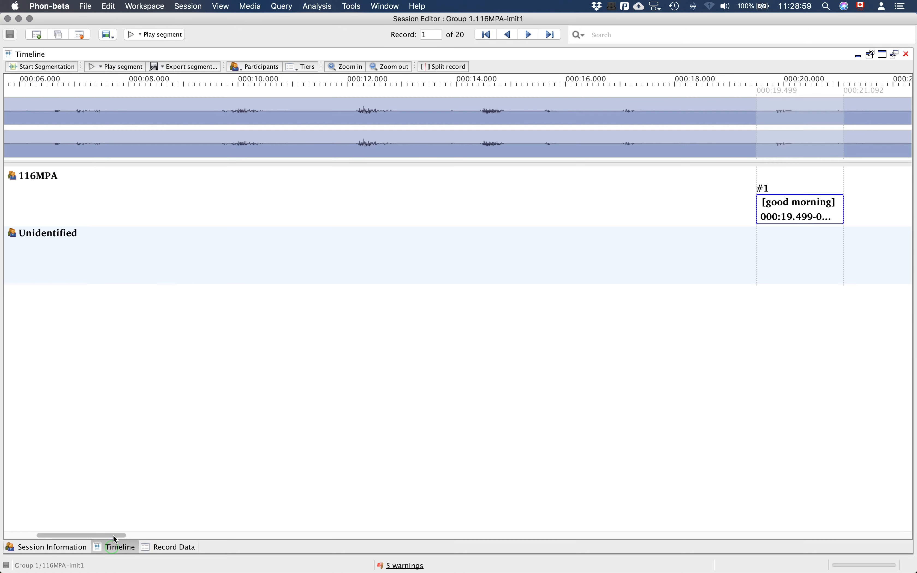
{"action": "left_click", "coordinate": [57, 548]}
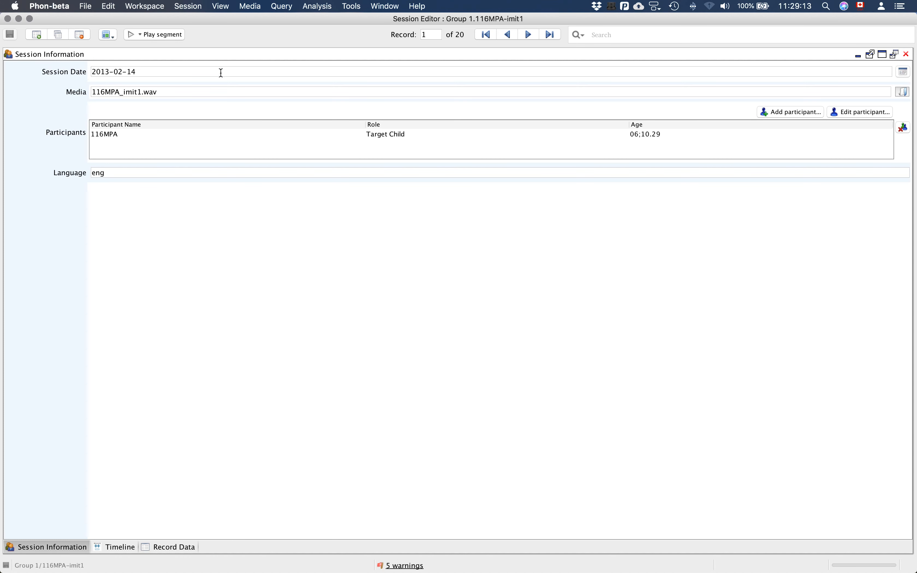
{"action": "left_click", "coordinate": [221, 6]}
{"action": "mouse_move", "coordinate": [242, 19]}
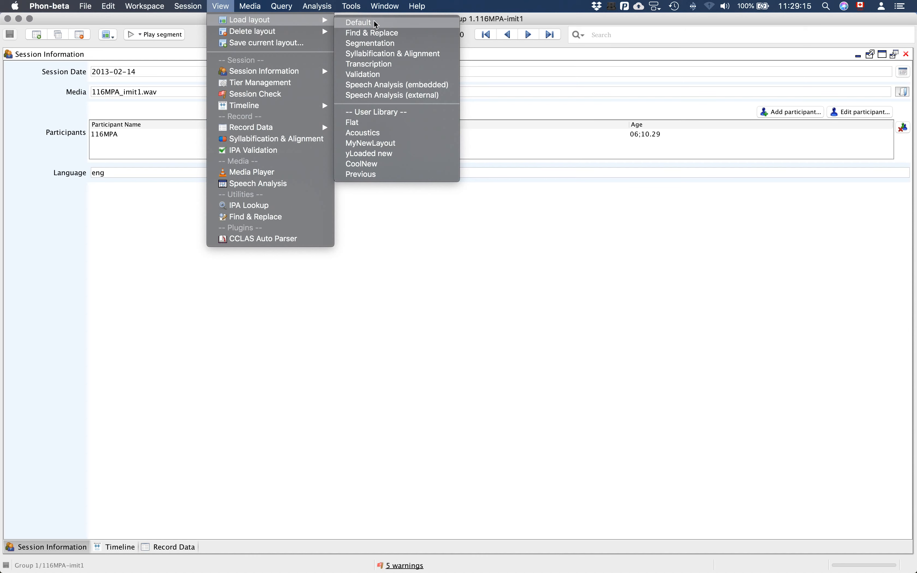
{"action": "left_click", "coordinate": [375, 23]}
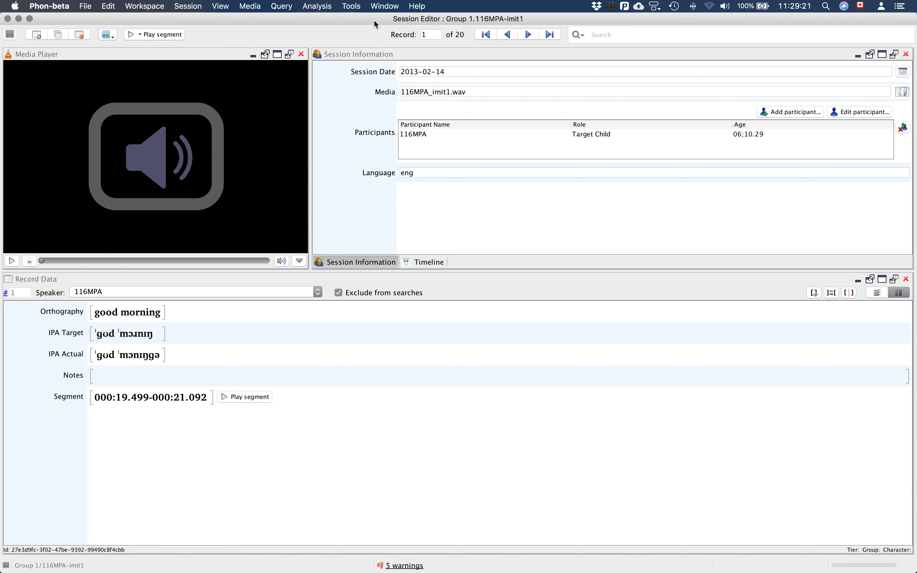
{"action": "left_click", "coordinate": [228, 5]}
{"action": "left_click", "coordinate": [227, 5]}
{"action": "left_click", "coordinate": [228, 5]}
{"action": "mouse_move", "coordinate": [230, 26]}
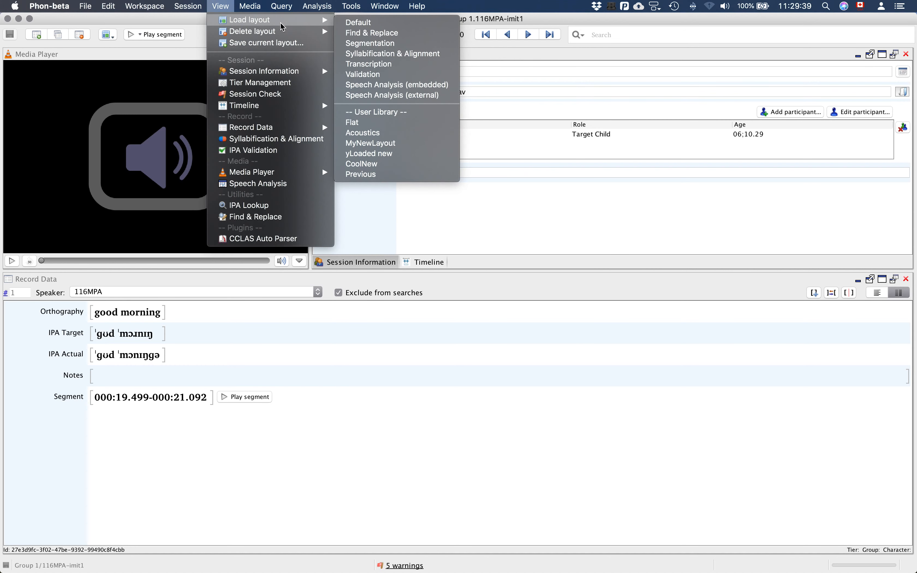
{"action": "mouse_move", "coordinate": [280, 31]}
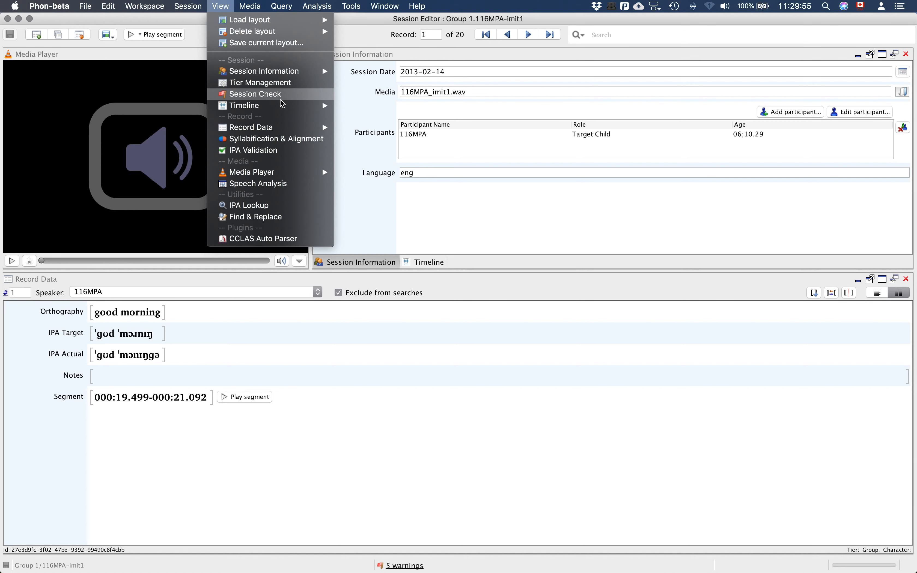
{"action": "mouse_move", "coordinate": [282, 105]}
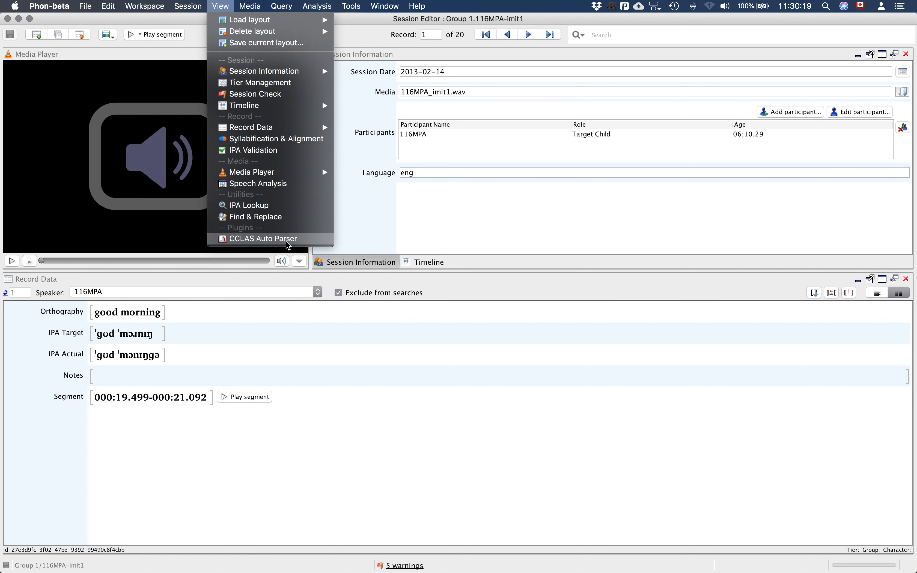
{"action": "left_click", "coordinate": [333, 352]}
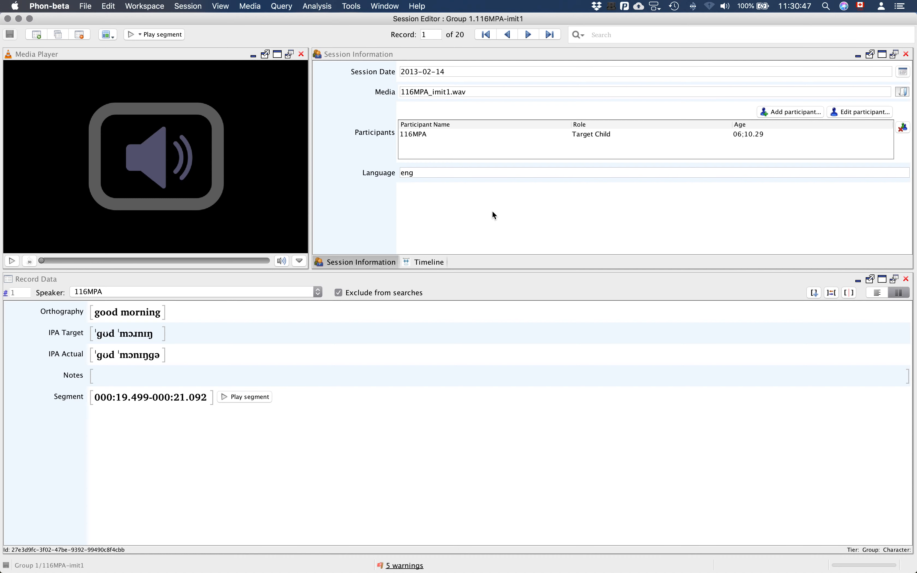
Show the Timeline view in place of Session Information and enlarge the area above the Record Data view
{"action": "left_click", "coordinate": [498, 92]}
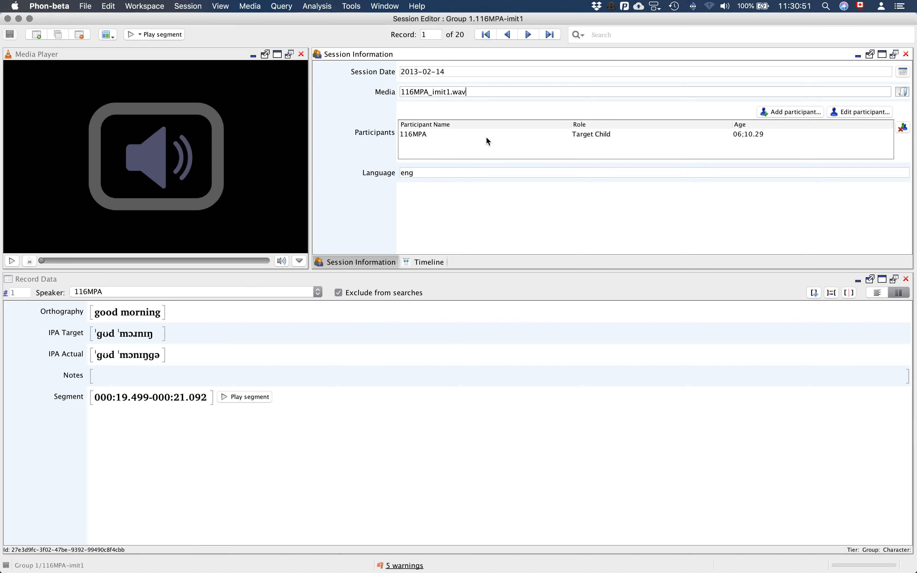
{"action": "left_click", "coordinate": [420, 266]}
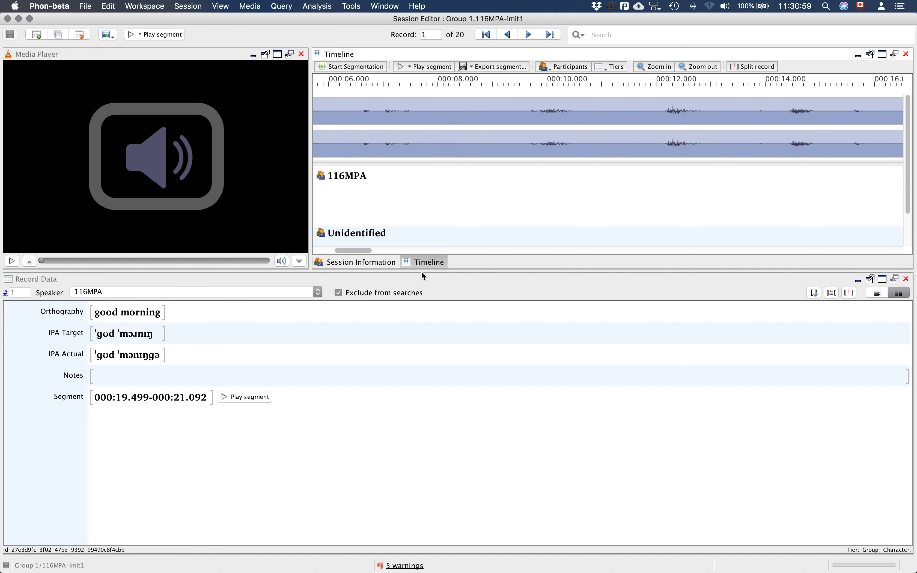
{"action": "left_click_drag", "start_coordinate": [422, 272], "coordinate": [422, 302]}
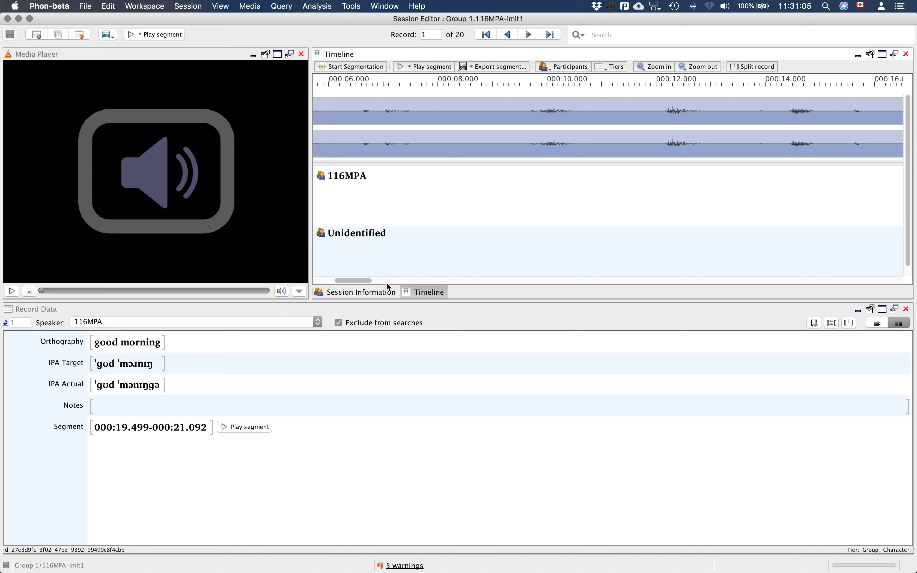
Select record 2 "I'm six" and record 3 "what is it" in turn on the timeline
{"action": "left_click_drag", "start_coordinate": [362, 281], "coordinate": [421, 266]}
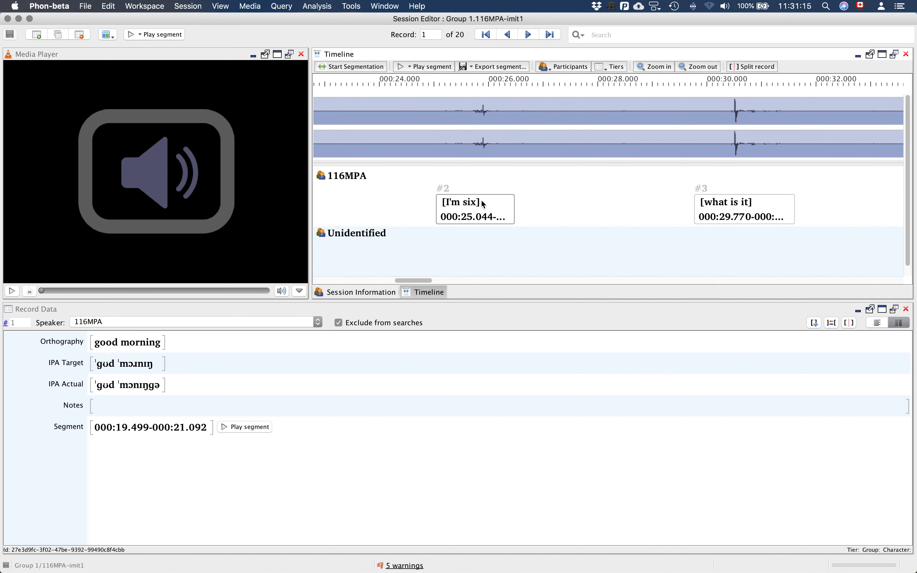
{"action": "left_click", "coordinate": [475, 208]}
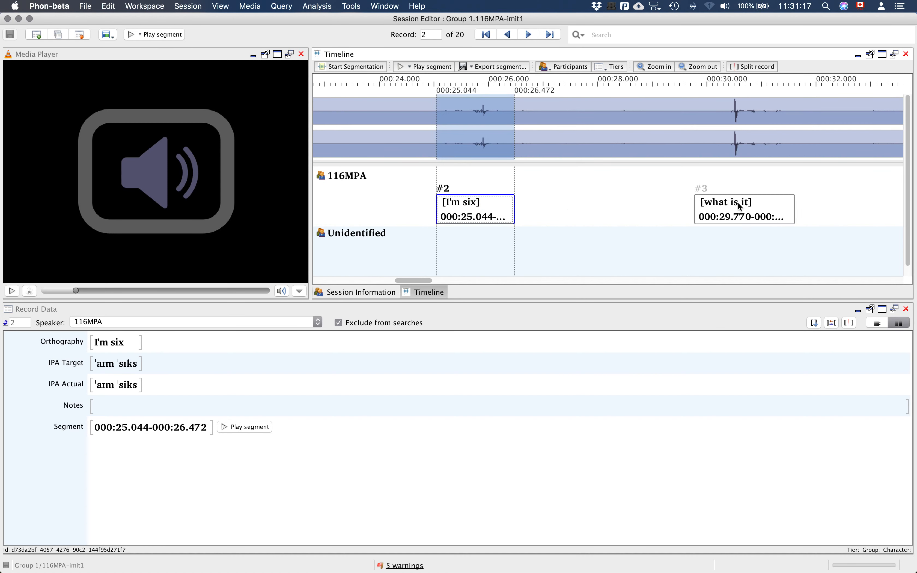
{"action": "left_click", "coordinate": [766, 208]}
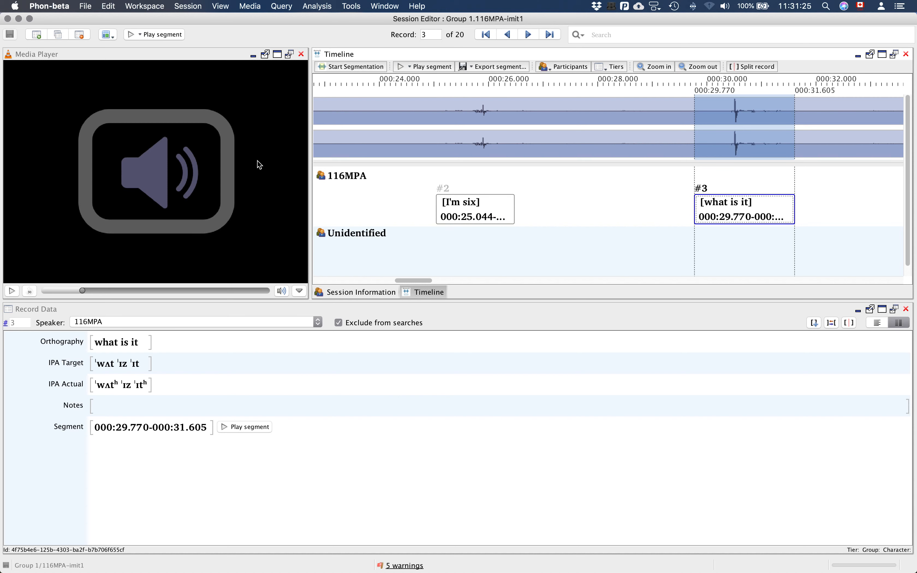
Close the Media Player view and make the Record Data view active
{"action": "left_click", "coordinate": [163, 53]}
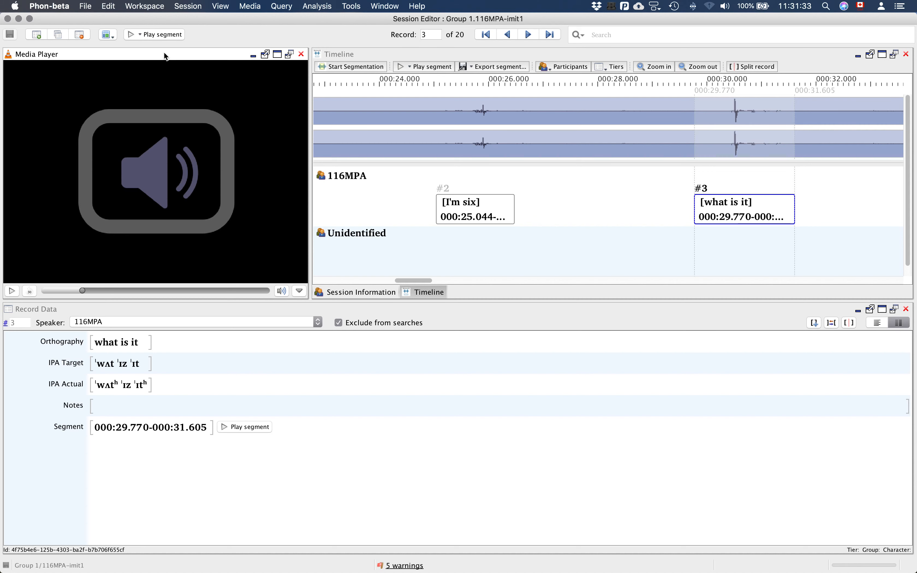
{"action": "left_click", "coordinate": [301, 55]}
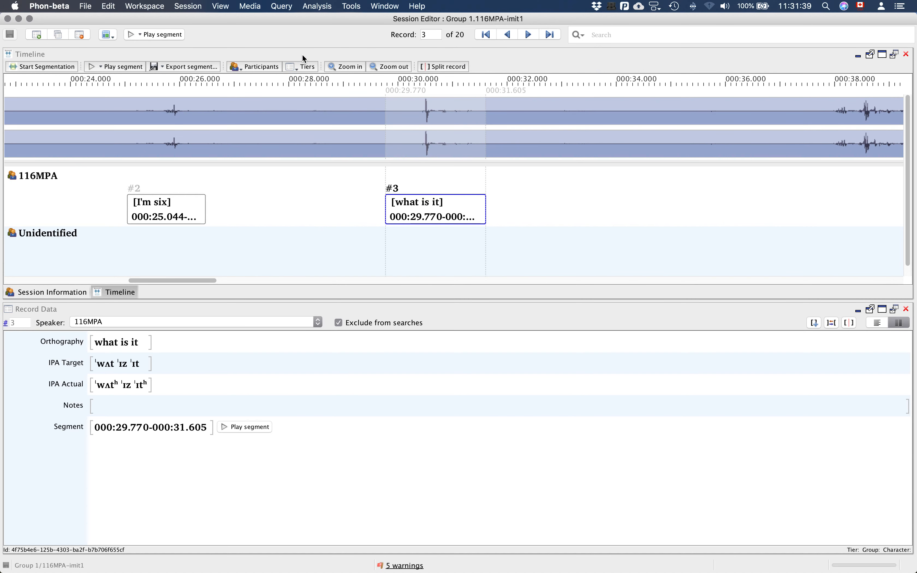
{"action": "left_click", "coordinate": [284, 463]}
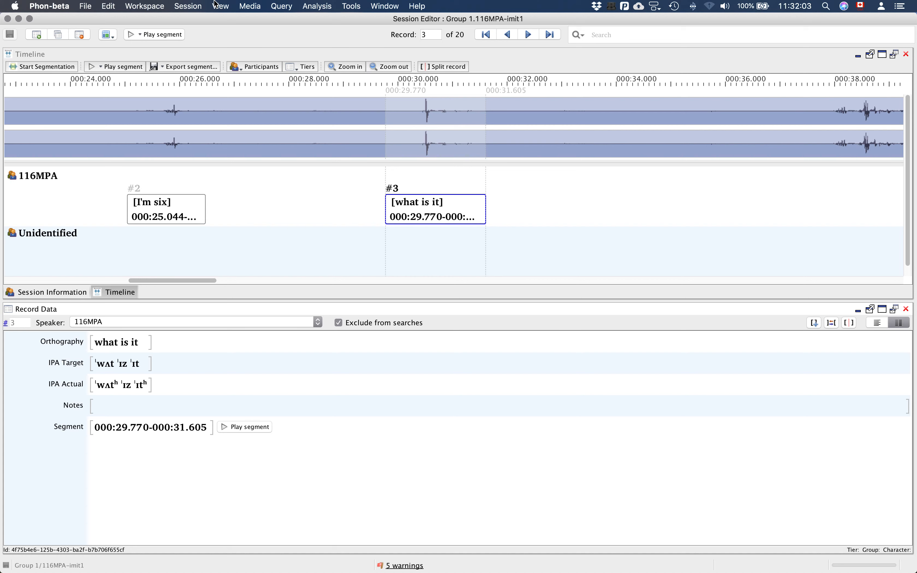
{"action": "left_click", "coordinate": [220, 6]}
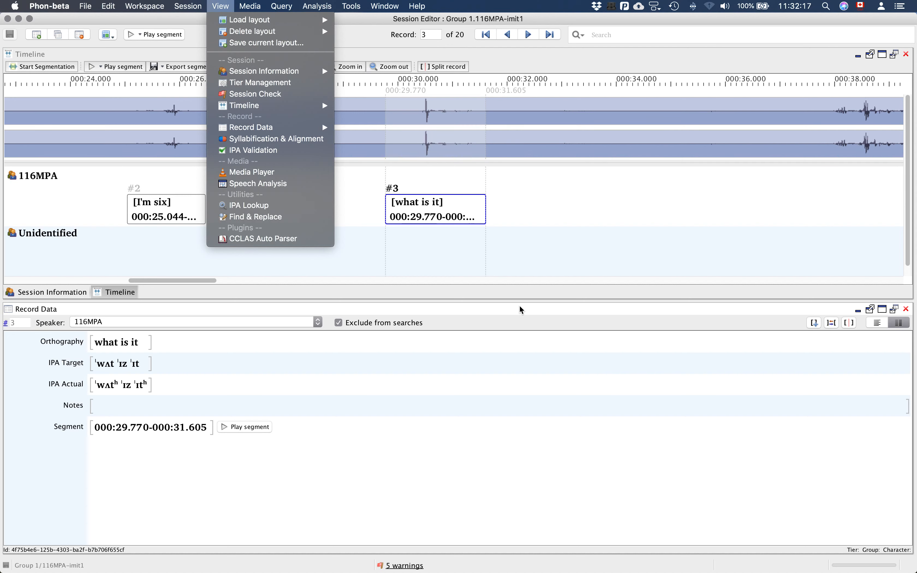
{"action": "left_click", "coordinate": [424, 312]}
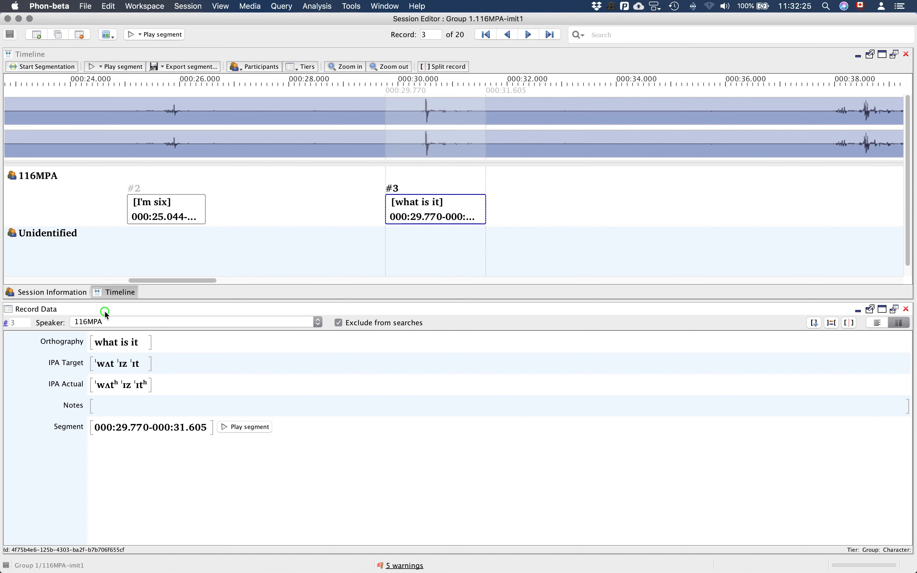
{"action": "left_click", "coordinate": [73, 52]}
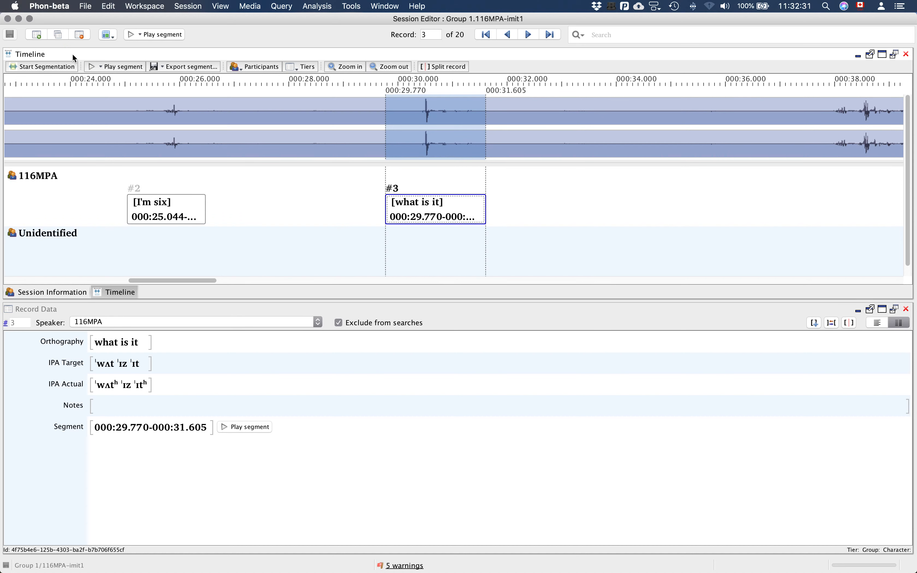
Open the Media Player view and dock it on the right-hand side of the Record Data view
{"action": "left_click", "coordinate": [223, 9]}
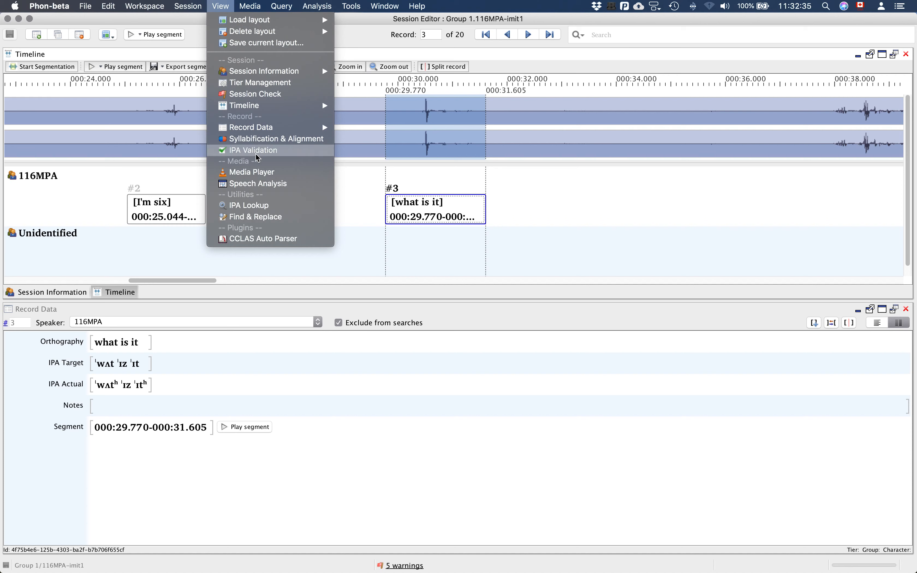
{"action": "left_click", "coordinate": [257, 169]}
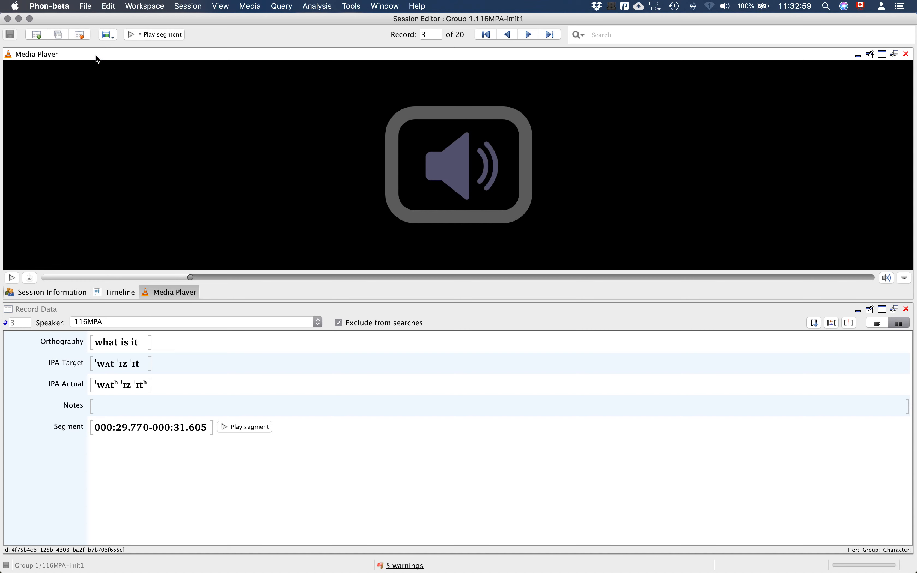
{"action": "left_click_drag", "start_coordinate": [96, 57], "coordinate": [789, 398]}
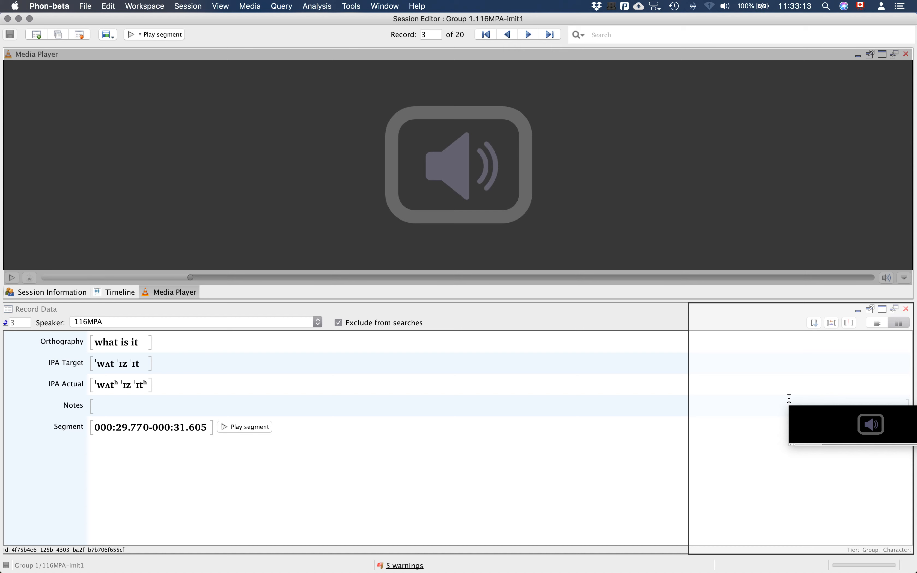
{"action": "left_click_drag", "start_coordinate": [789, 398], "coordinate": [788, 398]}
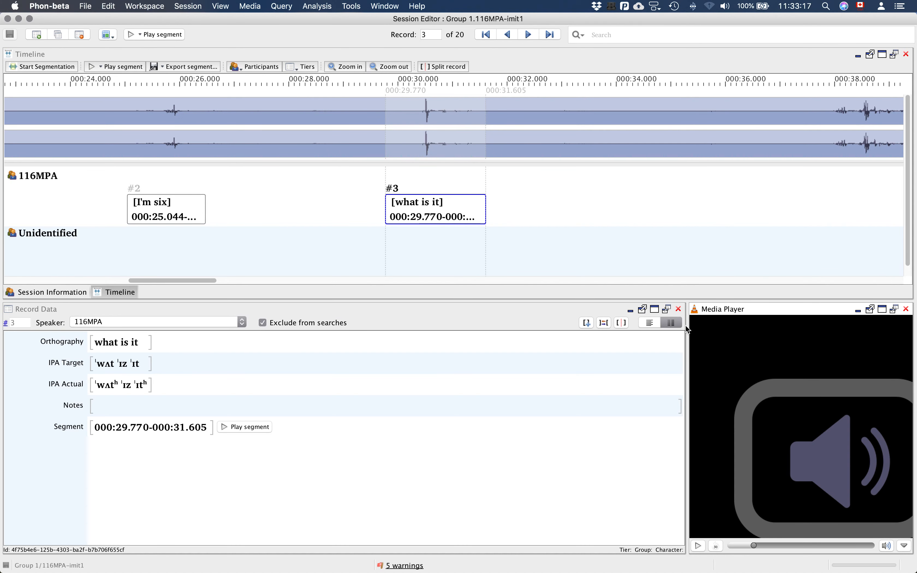
Widen the Media Player view against Record Data, and make both views taller at the Timeline's expense
{"action": "left_click_drag", "start_coordinate": [688, 360], "coordinate": [585, 353]}
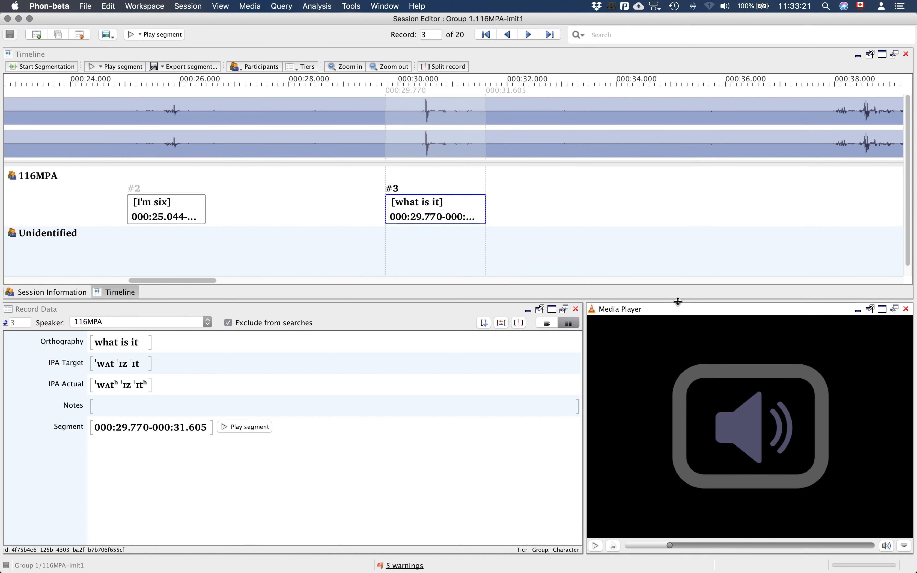
{"action": "left_click_drag", "start_coordinate": [680, 301], "coordinate": [671, 260]}
{"action": "left_click_drag", "start_coordinate": [584, 366], "coordinate": [557, 363]}
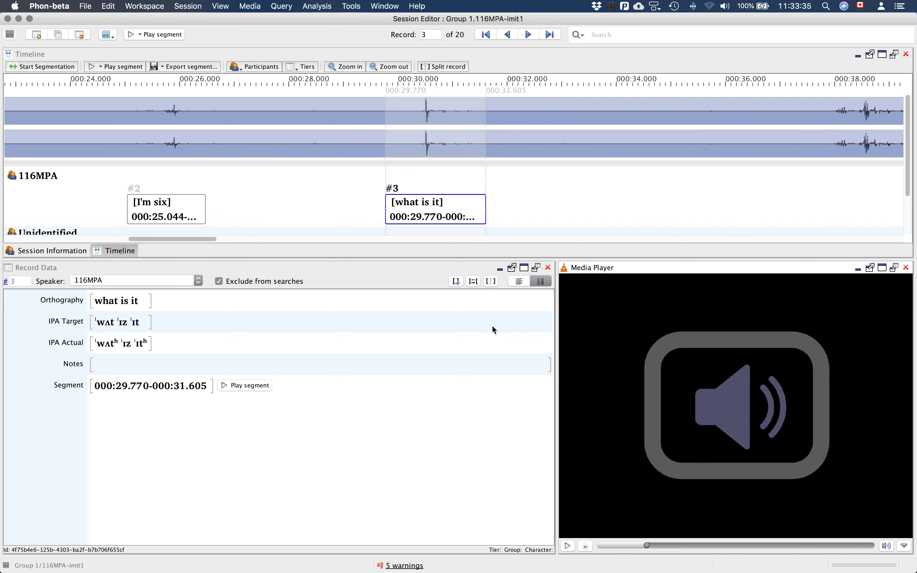
Open the Syllabification & Alignment view and widen it to a little over half of the window
{"action": "left_click", "coordinate": [224, 5]}
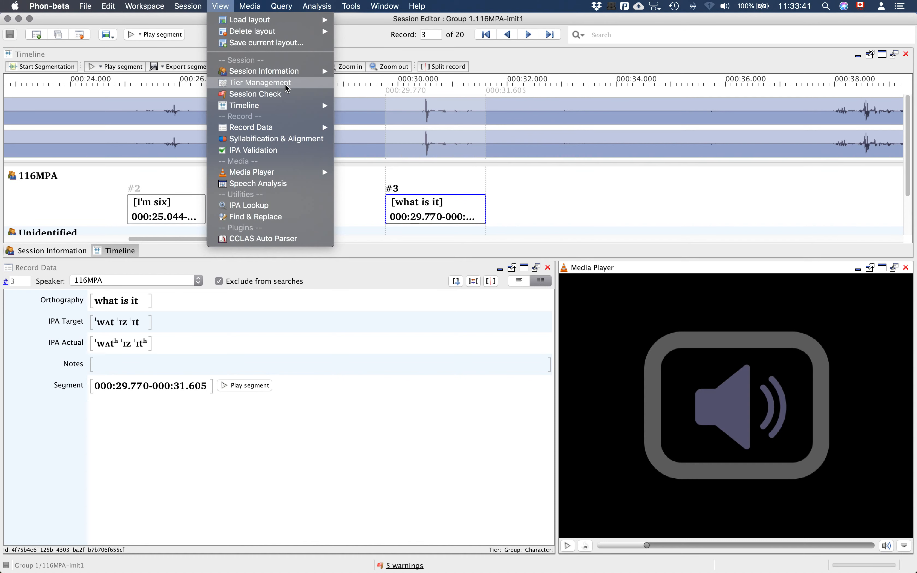
{"action": "mouse_move", "coordinate": [274, 108]}
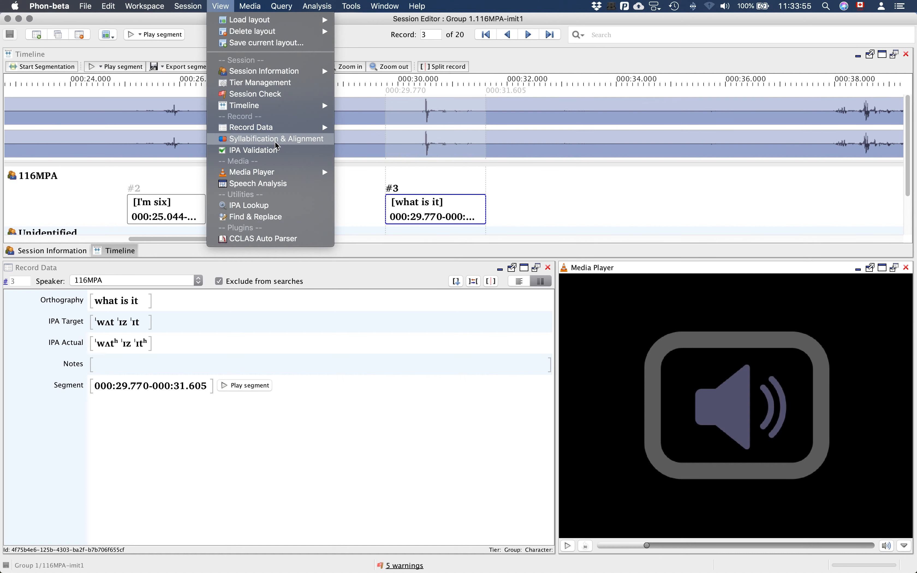
{"action": "left_click", "coordinate": [276, 141]}
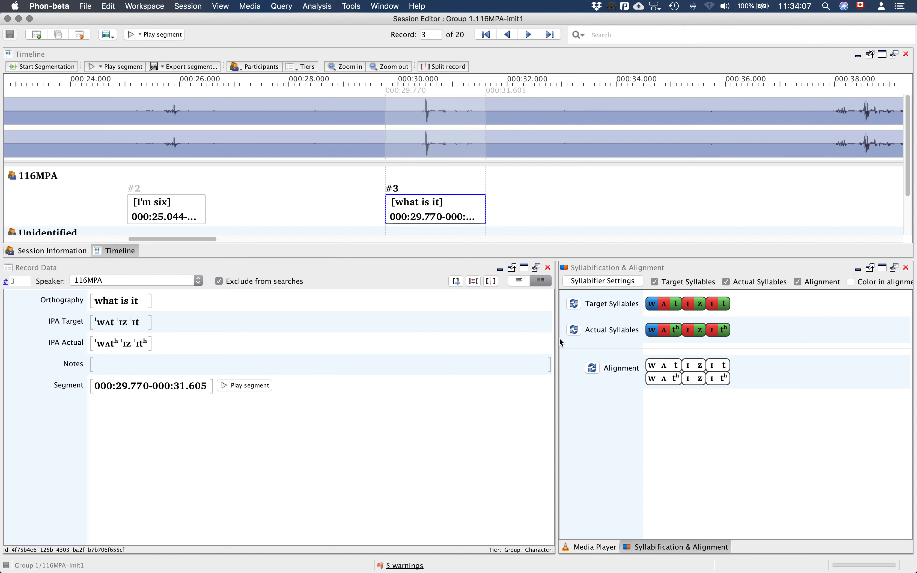
{"action": "left_click_drag", "start_coordinate": [556, 337], "coordinate": [386, 328]}
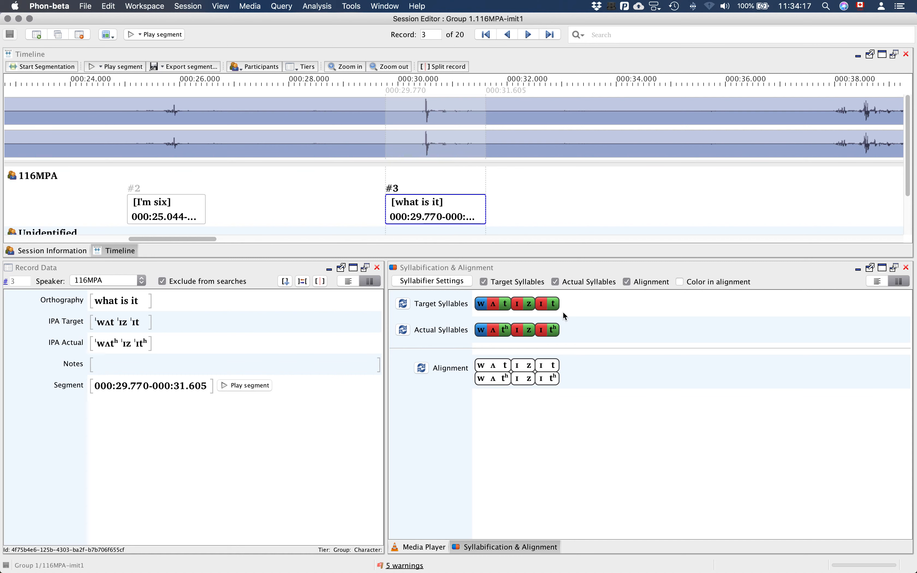
Highlight the "w" and "t" of record 3's IPA Target, and switch Color in alignment on and off again
{"action": "left_click_drag", "start_coordinate": [97, 322], "coordinate": [106, 323]}
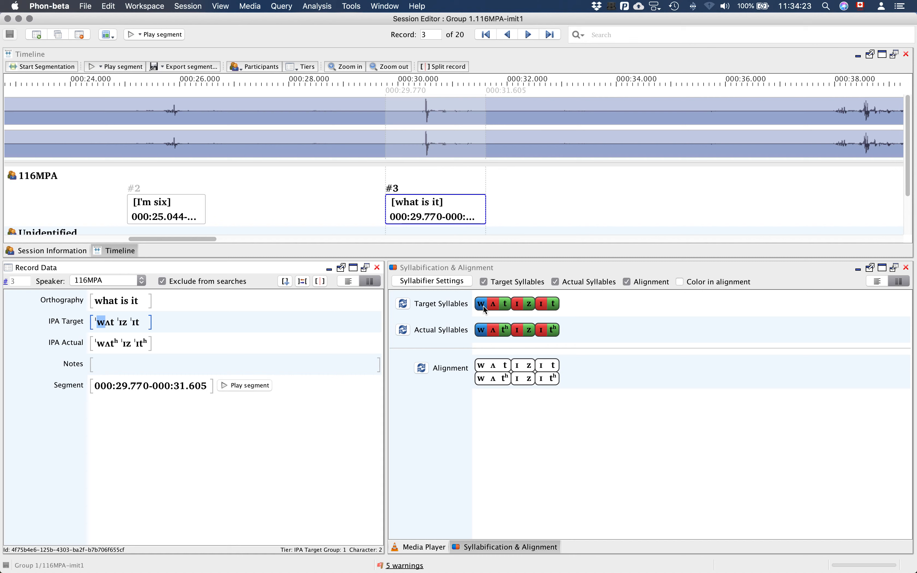
{"action": "left_click", "coordinate": [112, 324]}
{"action": "left_click", "coordinate": [683, 280]}
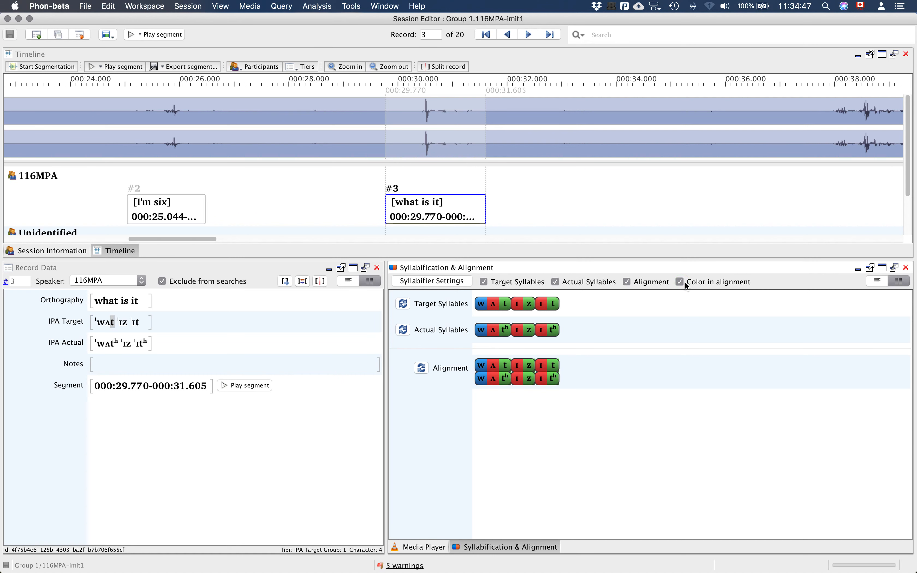
{"action": "left_click", "coordinate": [686, 283]}
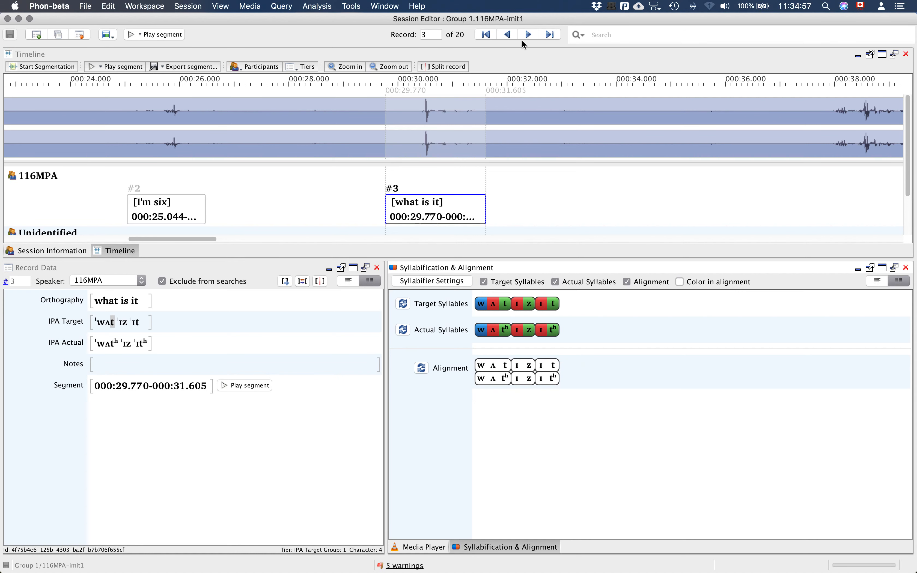
Browse forward through the records after record 3 and return to record 6 "thank you"
{"action": "left_click", "coordinate": [529, 34]}
{"action": "left_click", "coordinate": [530, 34]}
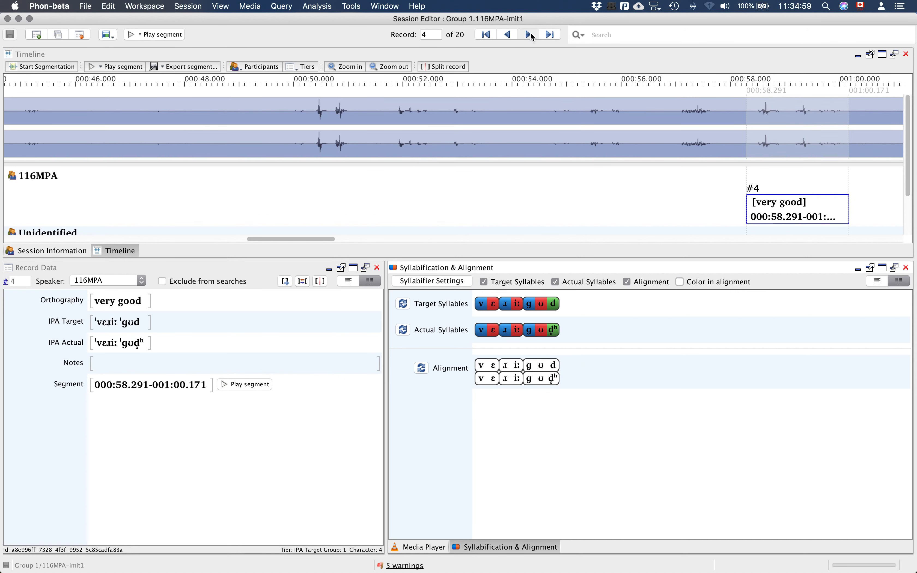
{"action": "left_click", "coordinate": [529, 34]}
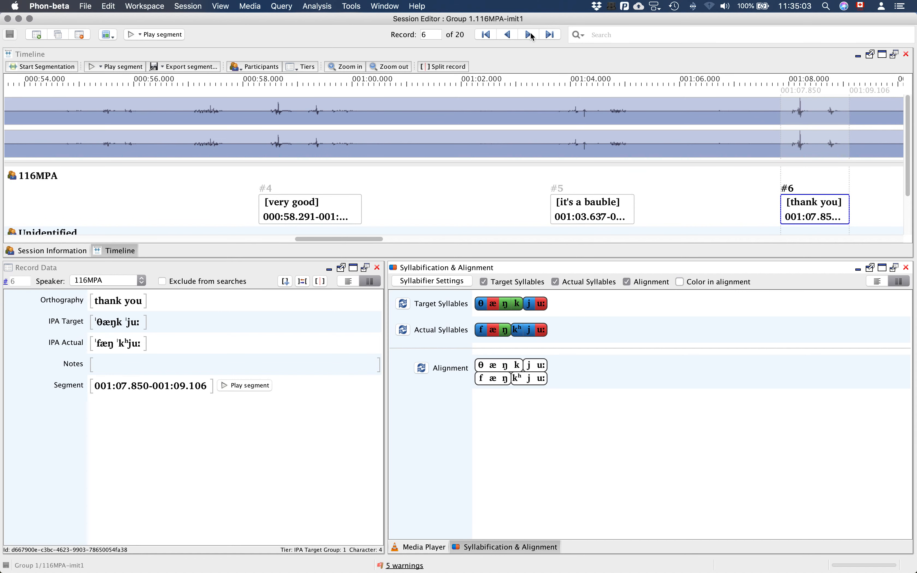
{"action": "left_click", "coordinate": [531, 35]}
{"action": "left_click", "coordinate": [510, 36]}
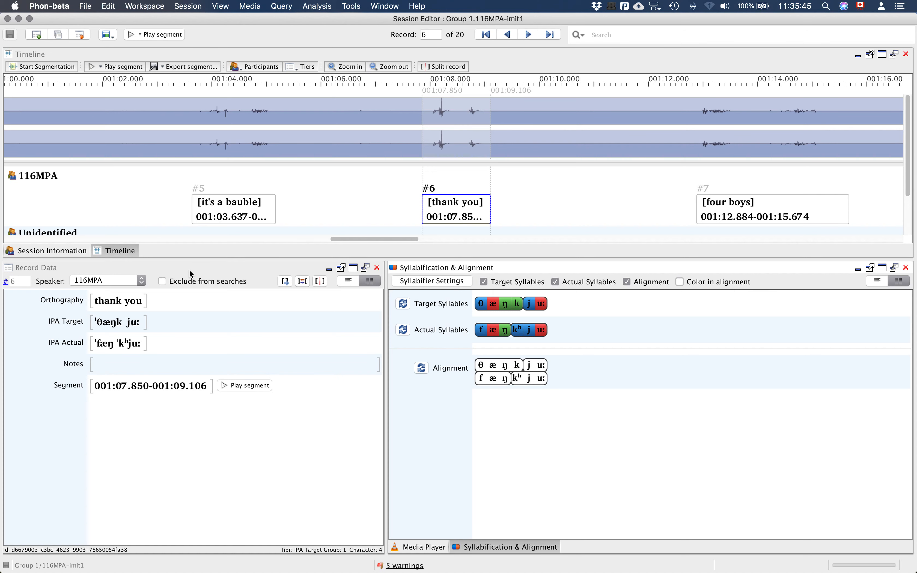
Select record 5 "it's a bauble", record 6 "thank you" and record 7 "four boys" in turn on the timeline
{"action": "scroll", "coordinate": [198, 153], "scroll_direction": "down", "scroll_amount": 3}
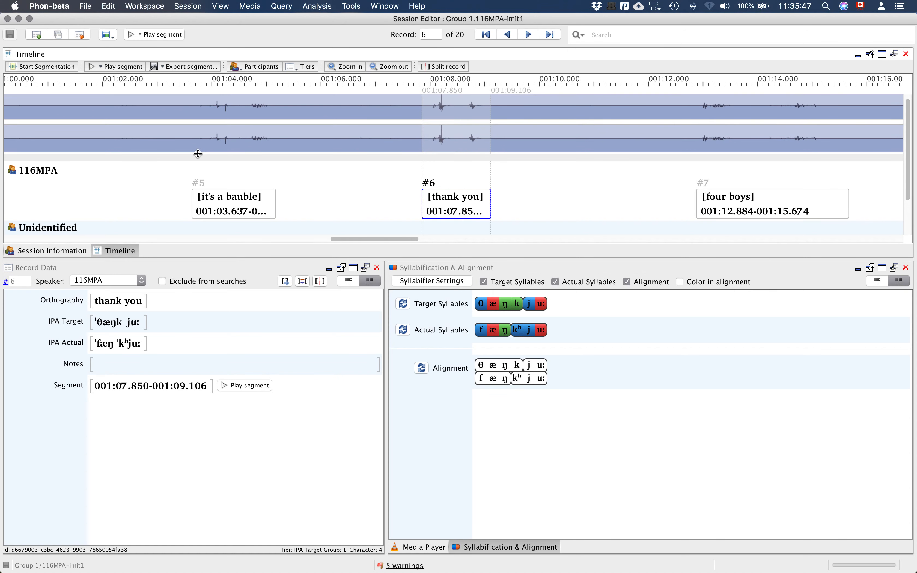
{"action": "scroll", "coordinate": [198, 153], "scroll_direction": "up", "scroll_amount": 3}
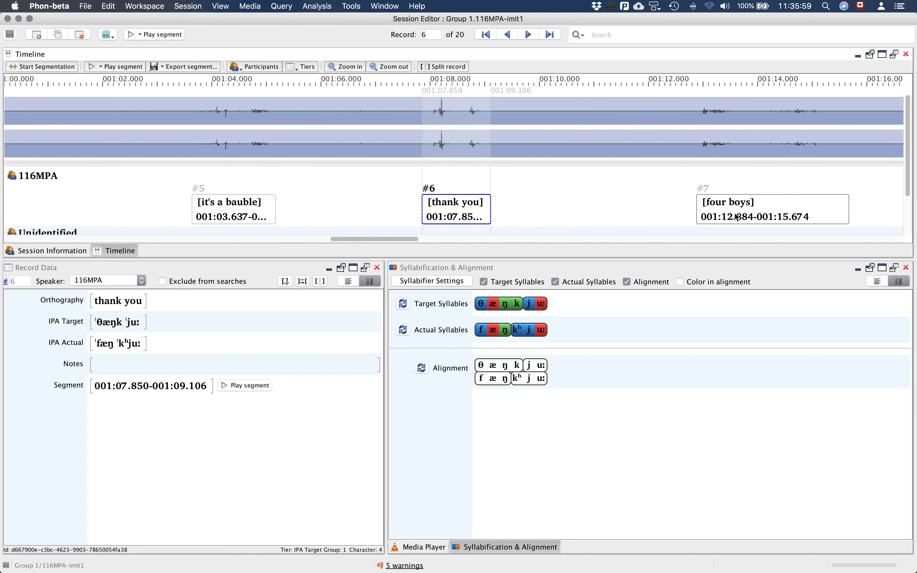
{"action": "scroll", "coordinate": [303, 184], "scroll_direction": "down", "scroll_amount": 2}
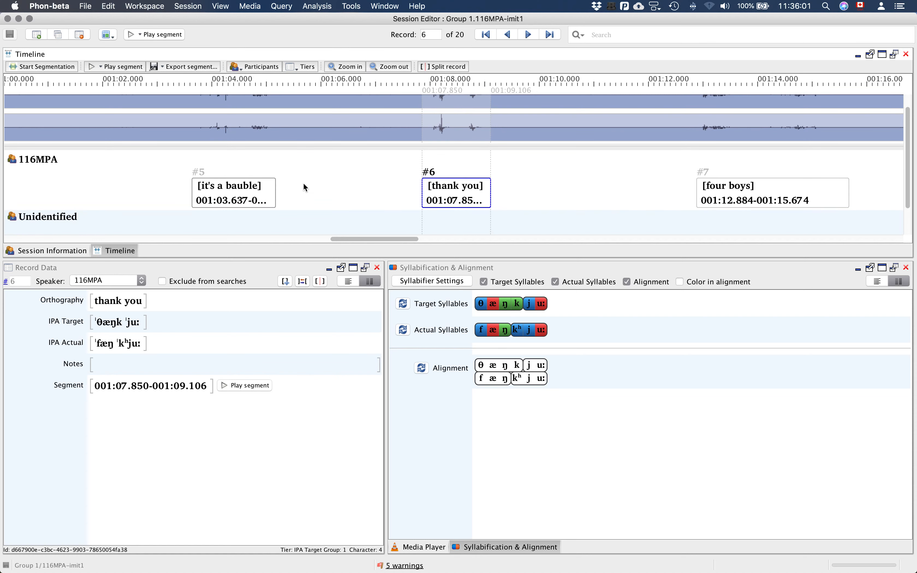
{"action": "left_click", "coordinate": [250, 197]}
{"action": "left_click", "coordinate": [468, 199]}
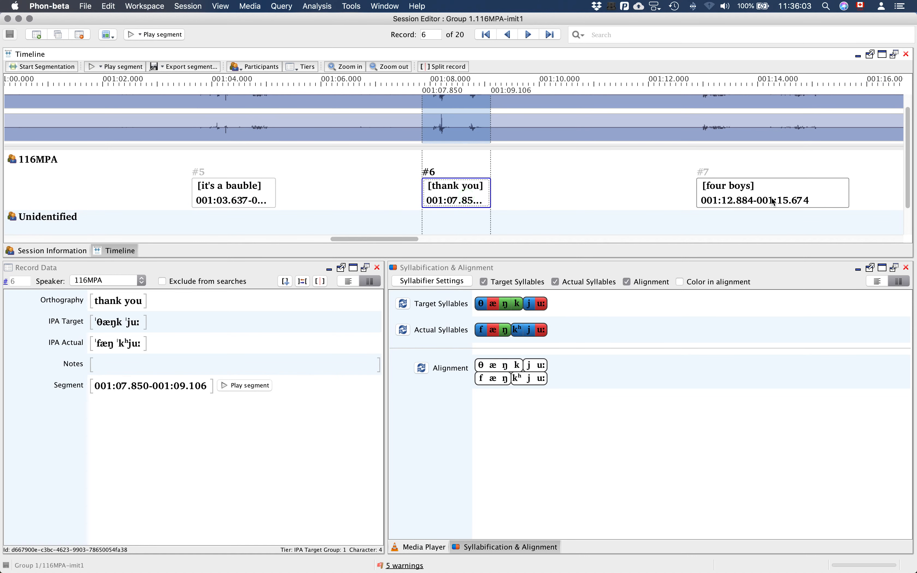
{"action": "left_click", "coordinate": [773, 198]}
{"action": "scroll", "coordinate": [717, 218], "scroll_direction": "up", "scroll_amount": 2}
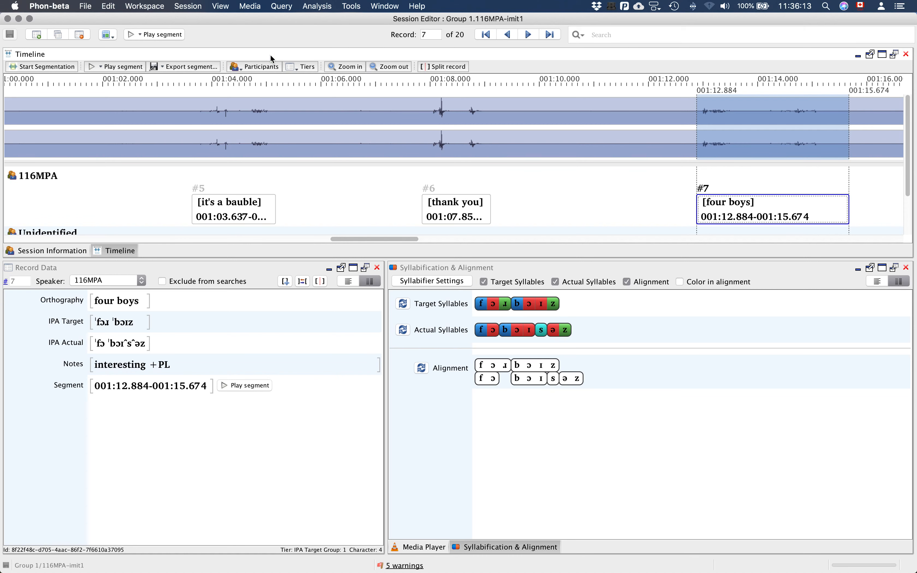
Open the Speech Analysis view and enlarge its area, giving it a shorter waveform and a taller spectrogram
{"action": "left_click", "coordinate": [220, 6]}
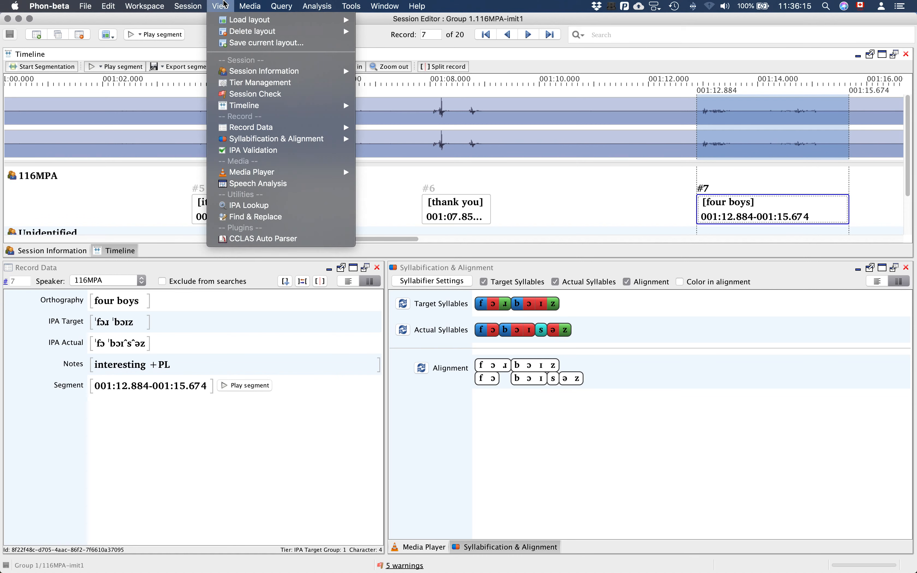
{"action": "left_click", "coordinate": [289, 185]}
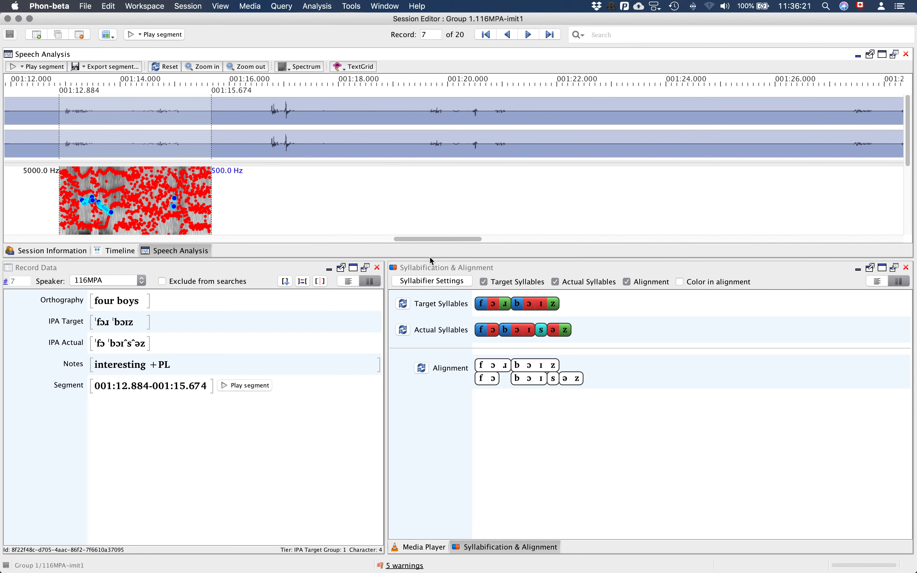
{"action": "left_click_drag", "start_coordinate": [429, 259], "coordinate": [422, 397]}
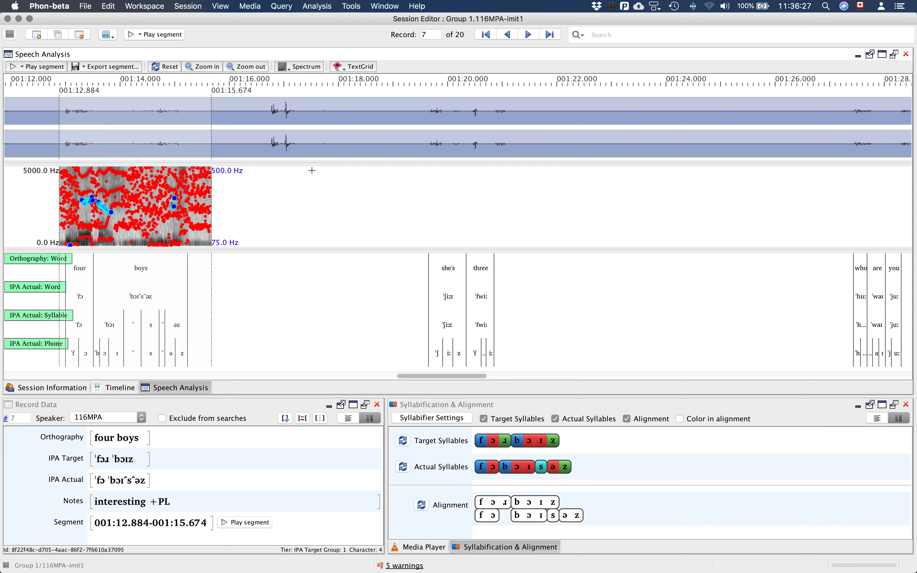
{"action": "left_click_drag", "start_coordinate": [313, 161], "coordinate": [318, 133]}
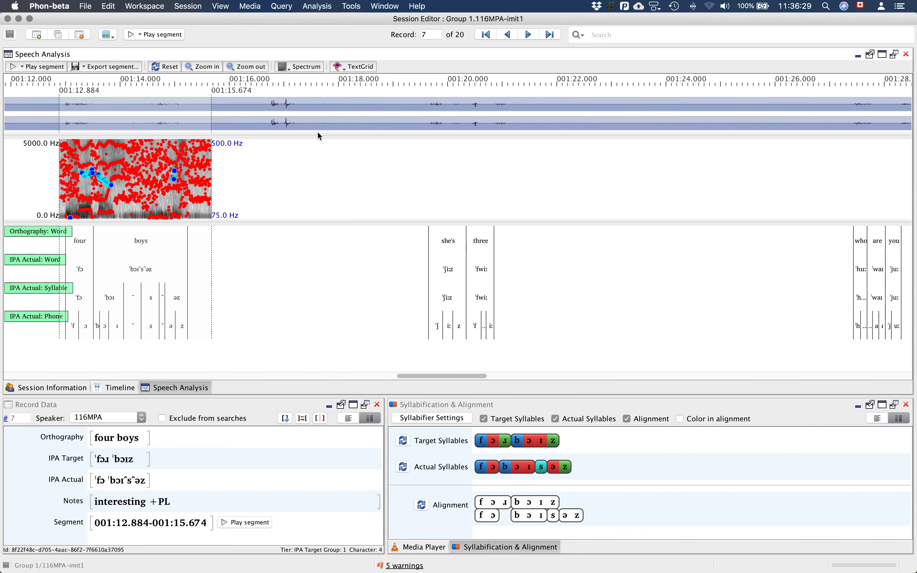
{"action": "left_click_drag", "start_coordinate": [306, 222], "coordinate": [309, 249]}
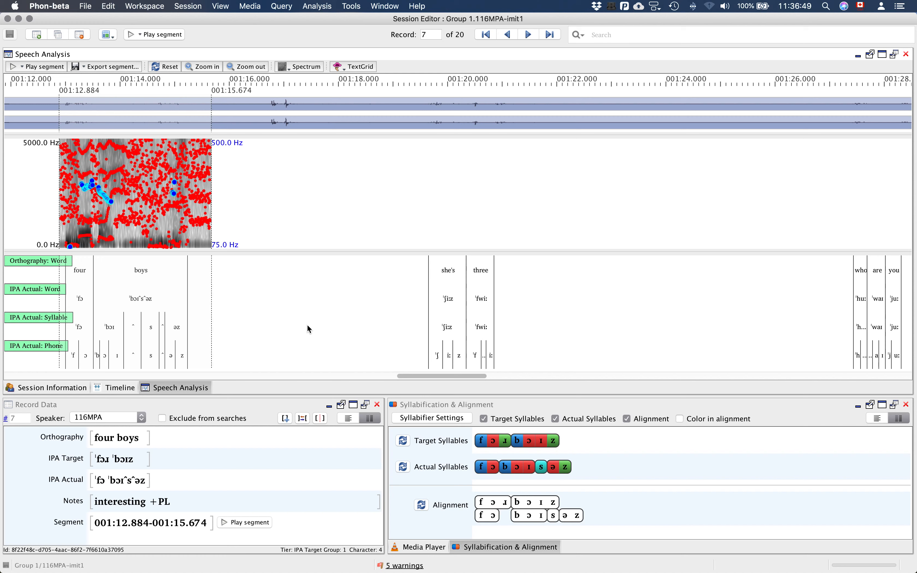
Go to record 8 "she's three" and rebalance the views with a wider Record Data, a shorter spectrogram and taller lower views
{"action": "left_click", "coordinate": [530, 35]}
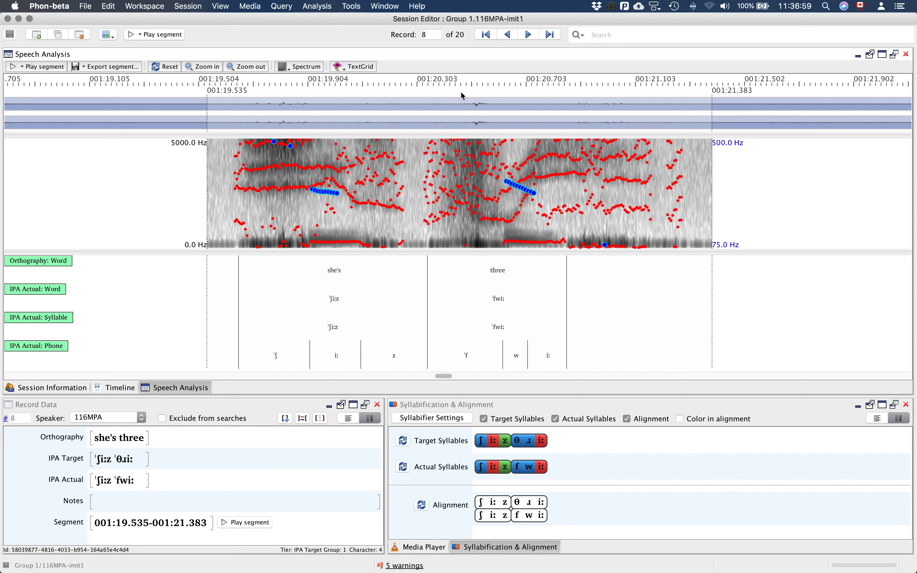
{"action": "left_click_drag", "start_coordinate": [385, 462], "coordinate": [450, 459]}
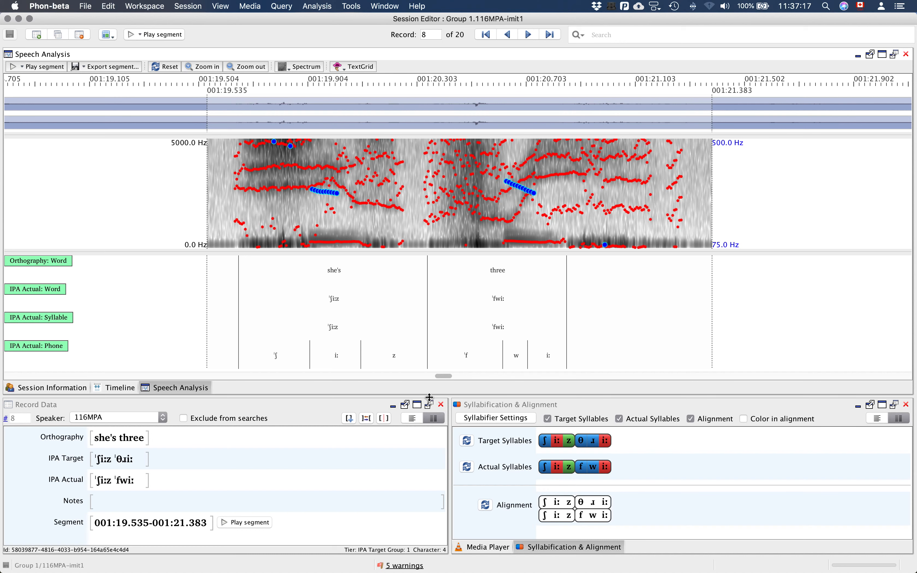
{"action": "mouse_move", "coordinate": [428, 396]}
{"action": "left_mouse_down"}
{"action": "mouse_move", "coordinate": [424, 361]}
{"action": "mouse_move", "coordinate": [423, 401]}
{"action": "left_mouse_up"}
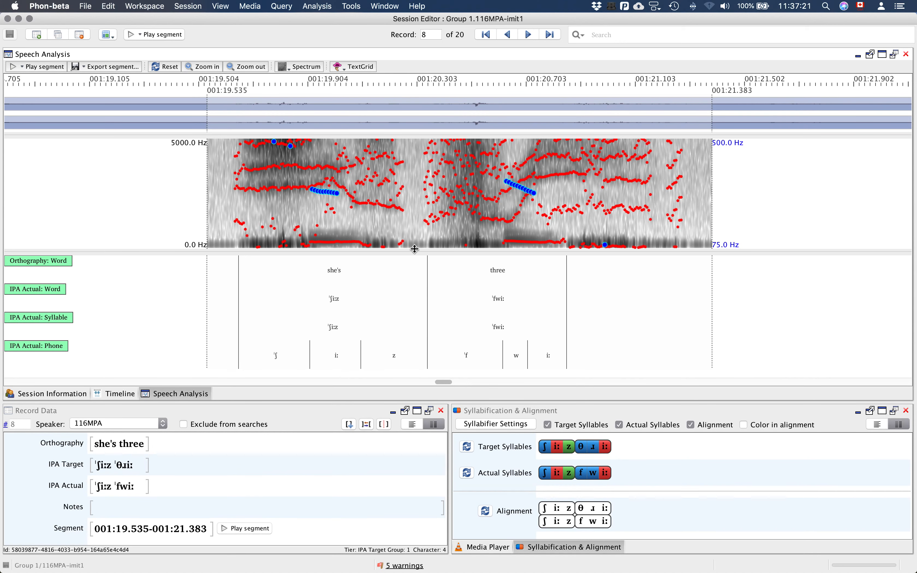
{"action": "left_click_drag", "start_coordinate": [413, 248], "coordinate": [412, 185]}
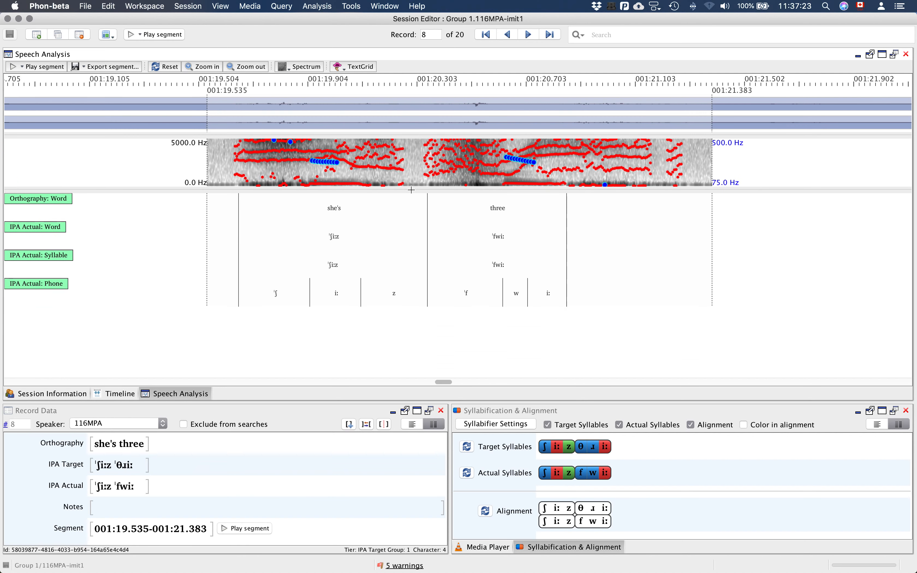
{"action": "left_click_drag", "start_coordinate": [369, 402], "coordinate": [373, 337]}
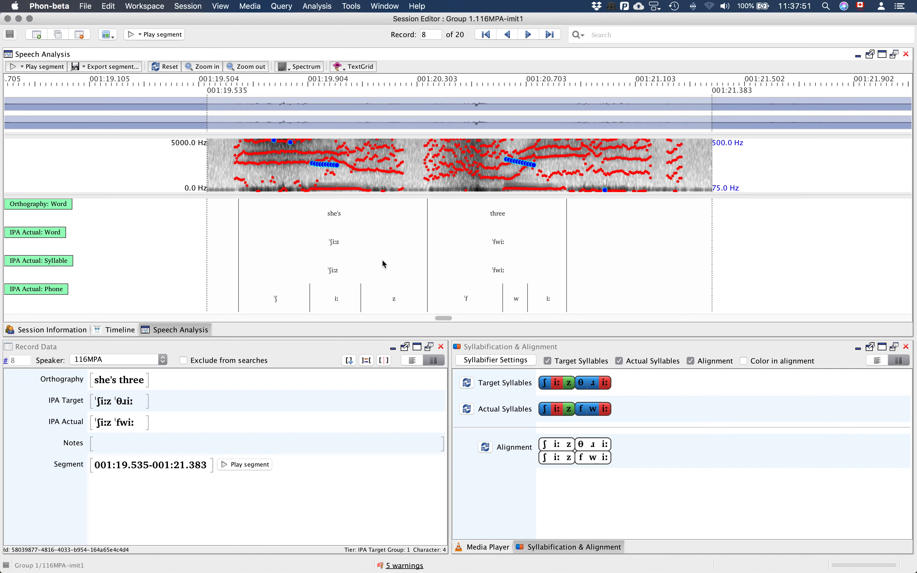
Save the current view arrangement as a layout named "My preferred layout"
{"action": "left_click", "coordinate": [223, 6]}
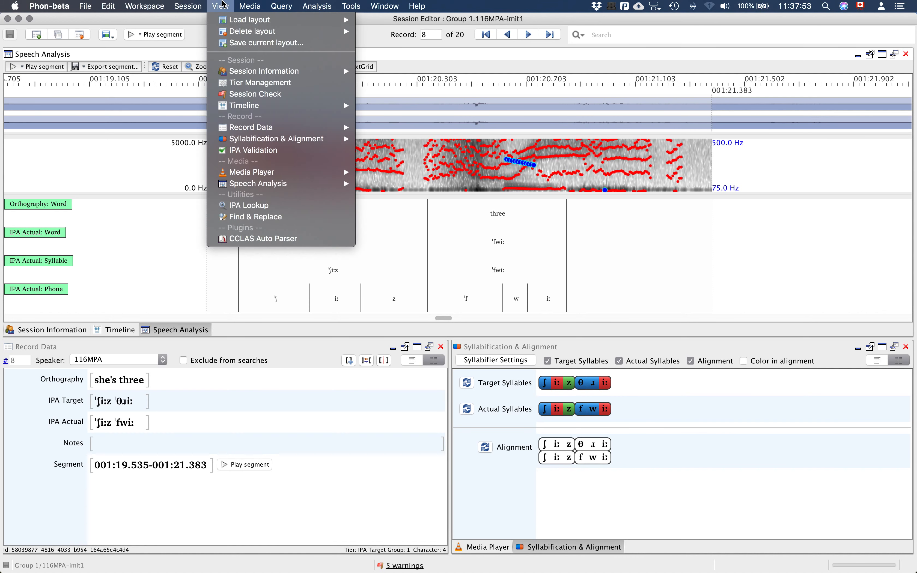
{"action": "left_click", "coordinate": [233, 43]}
{"action": "type", "text": "M"}
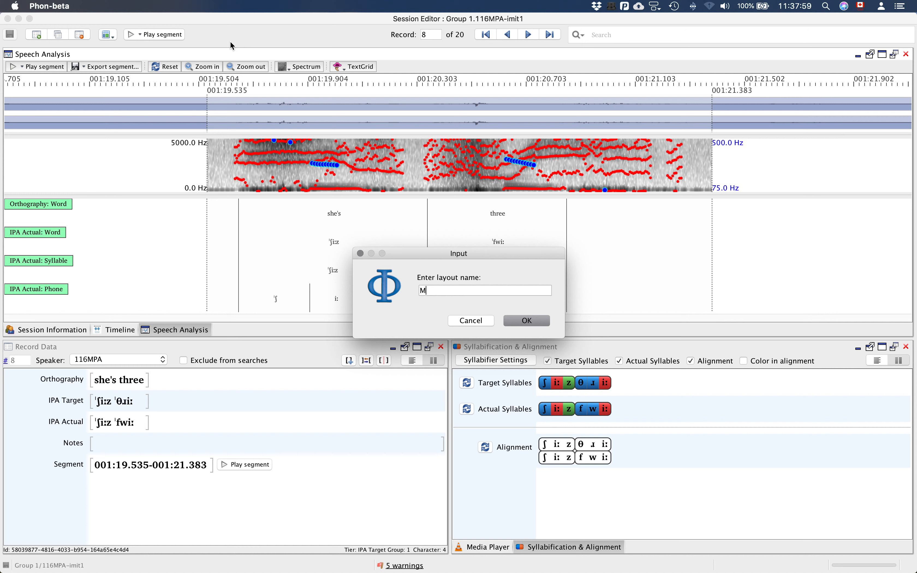
{"action": "type", "text": "y preff"}
{"action": "key", "text": "BackSpace"}
{"action": "type", "text": "erred layout"}
{"action": "key", "text": "Return"}
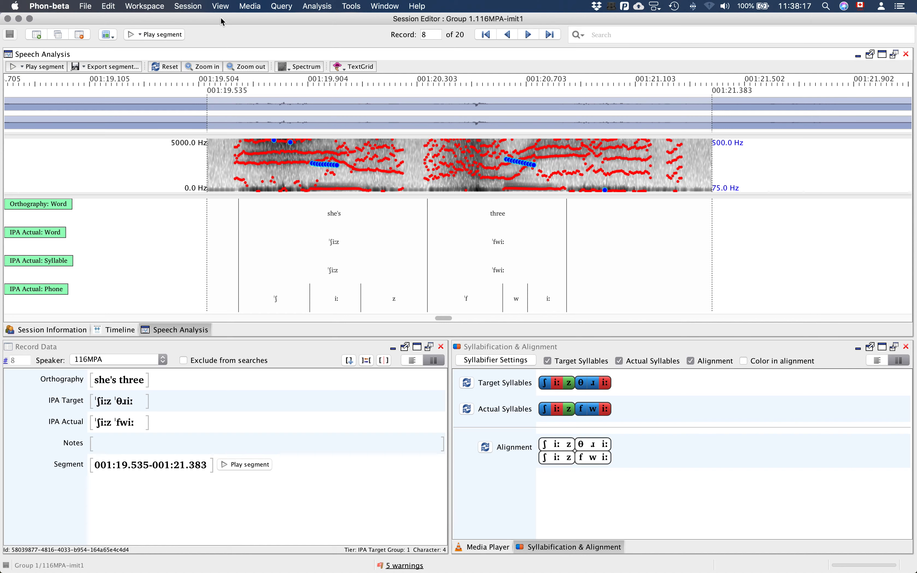
Load the Default layout in the Session Editor
{"action": "left_click", "coordinate": [226, 7]}
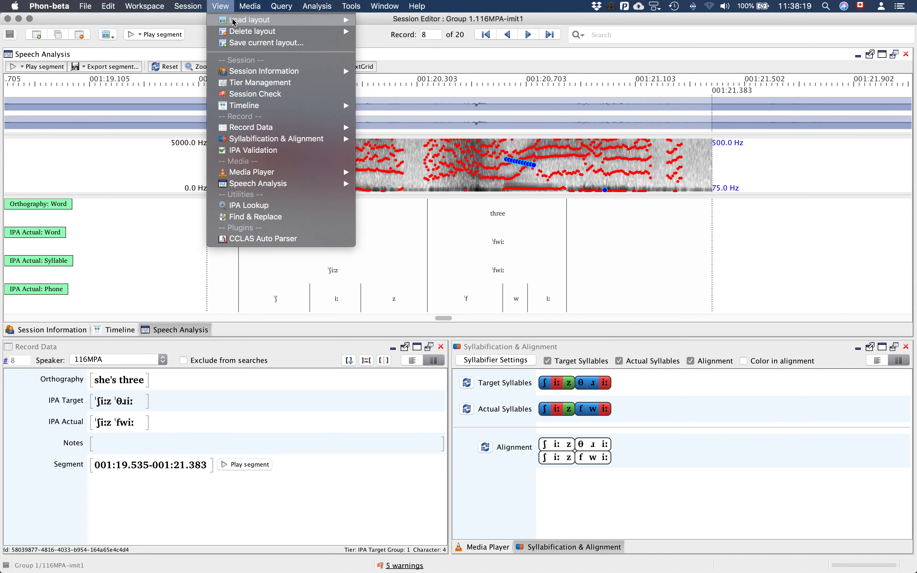
{"action": "mouse_move", "coordinate": [233, 20]}
{"action": "left_click", "coordinate": [376, 19]}
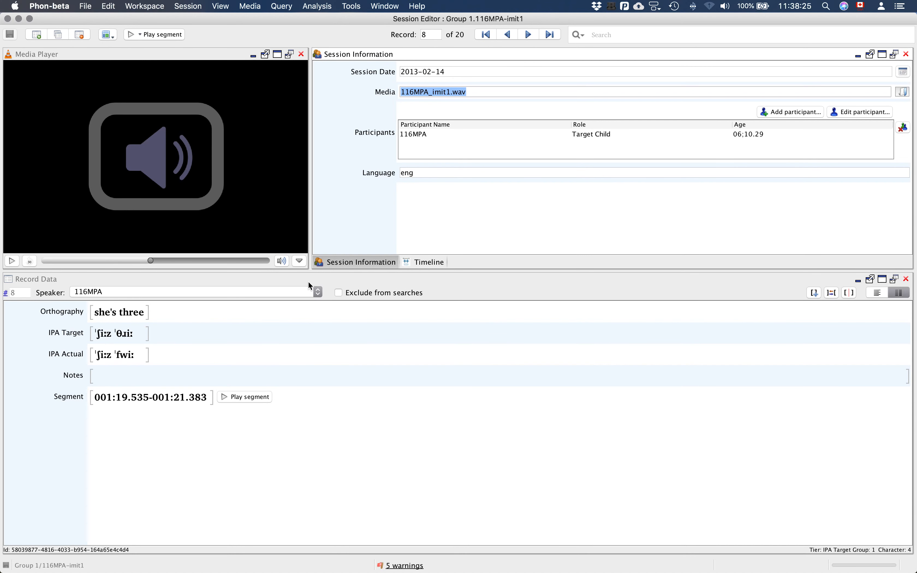
Load the saved "My preferred layout" from the User Library
{"action": "left_click", "coordinate": [216, 4]}
{"action": "mouse_move", "coordinate": [223, 23]}
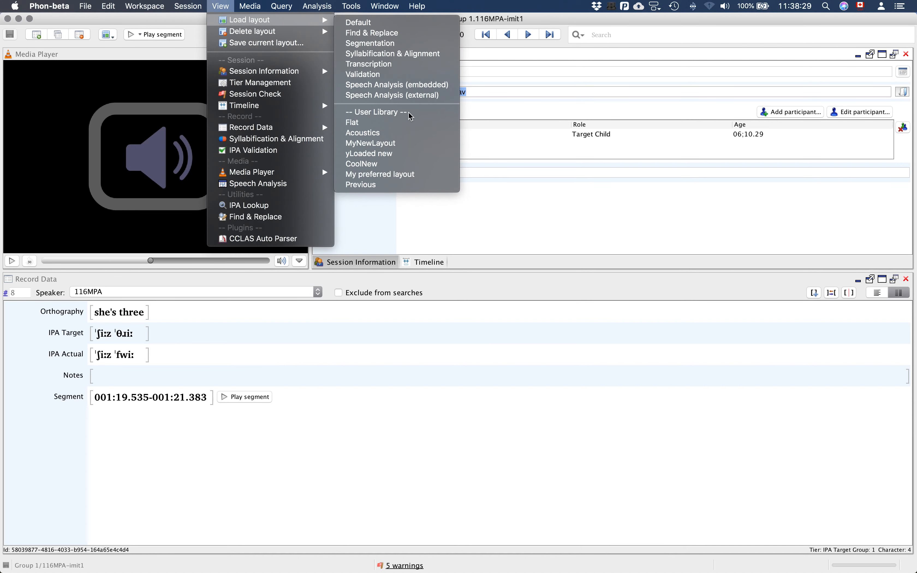
{"action": "left_click", "coordinate": [412, 175]}
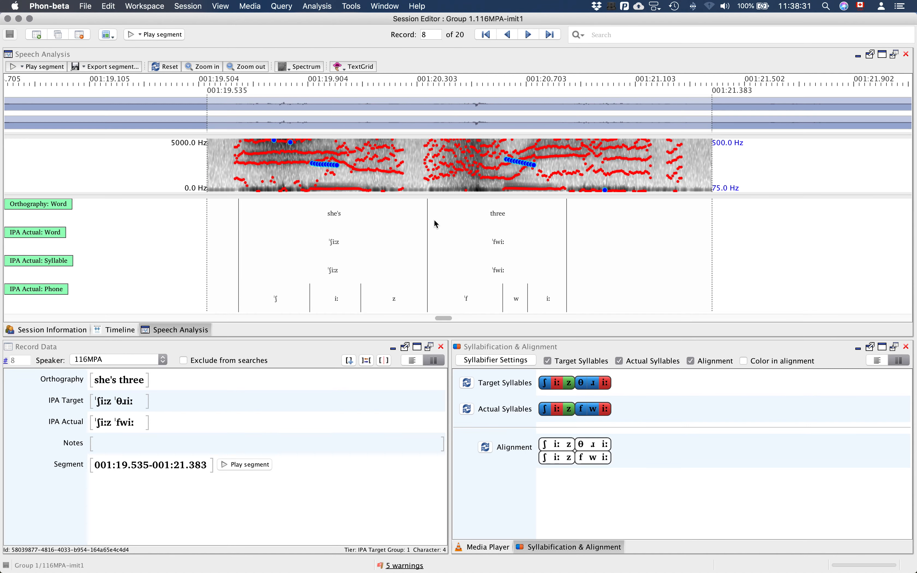